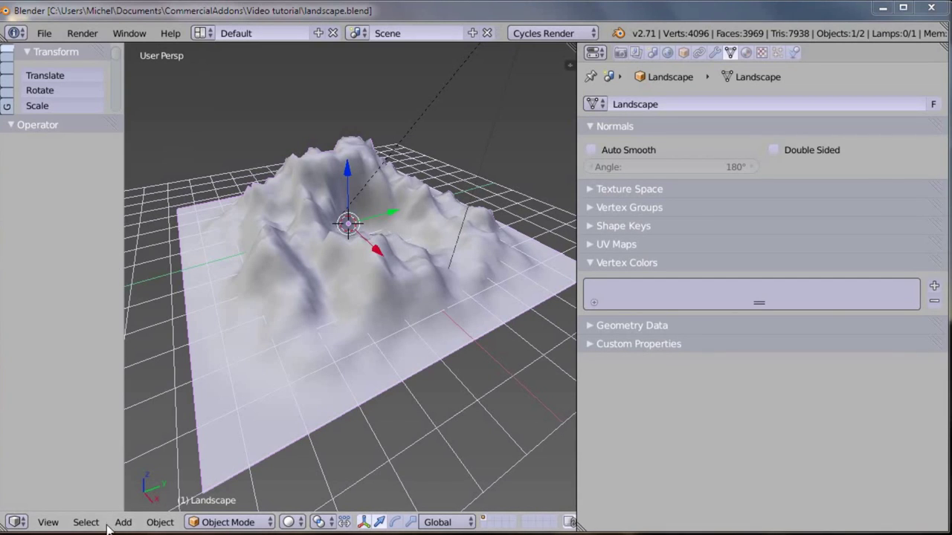
- Switch the landscape to Vertex Paint mode and run WeightLifter
click(231, 522)
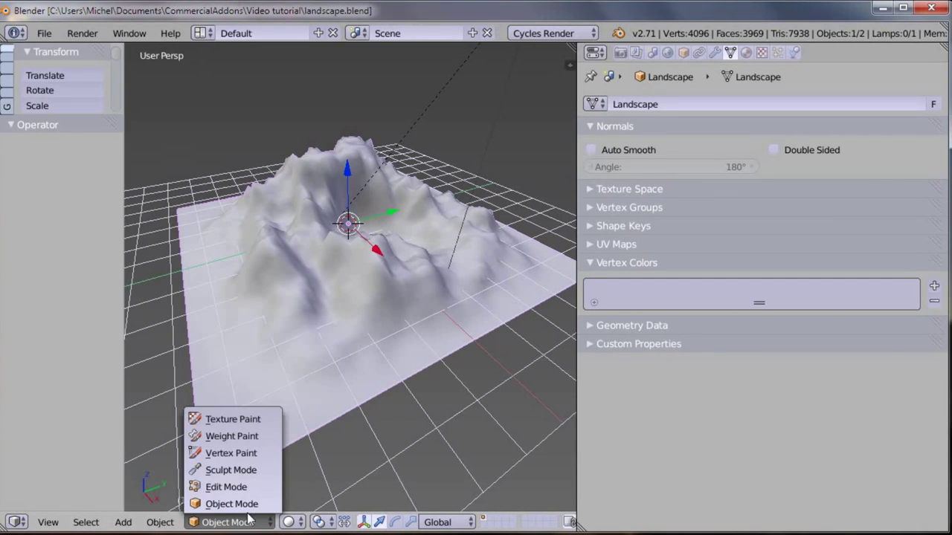
click(232, 452)
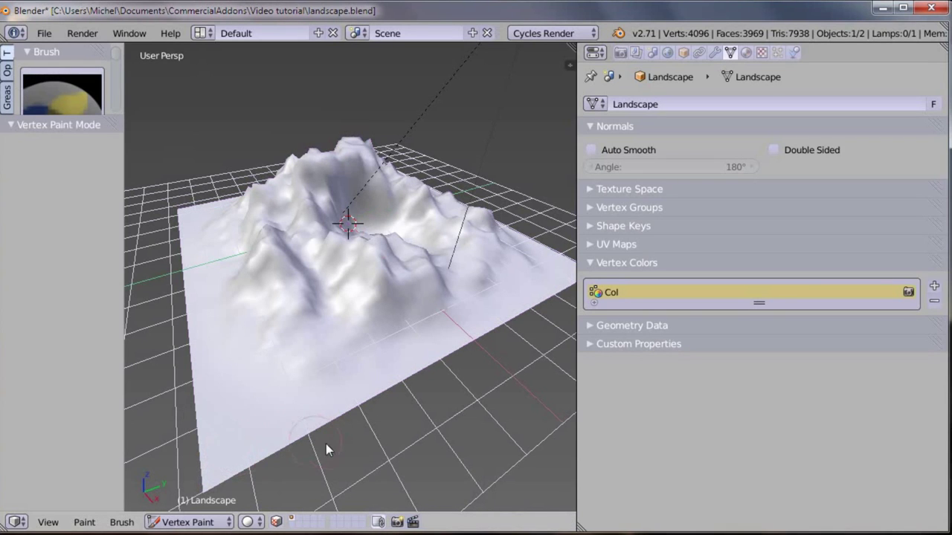
click(83, 522)
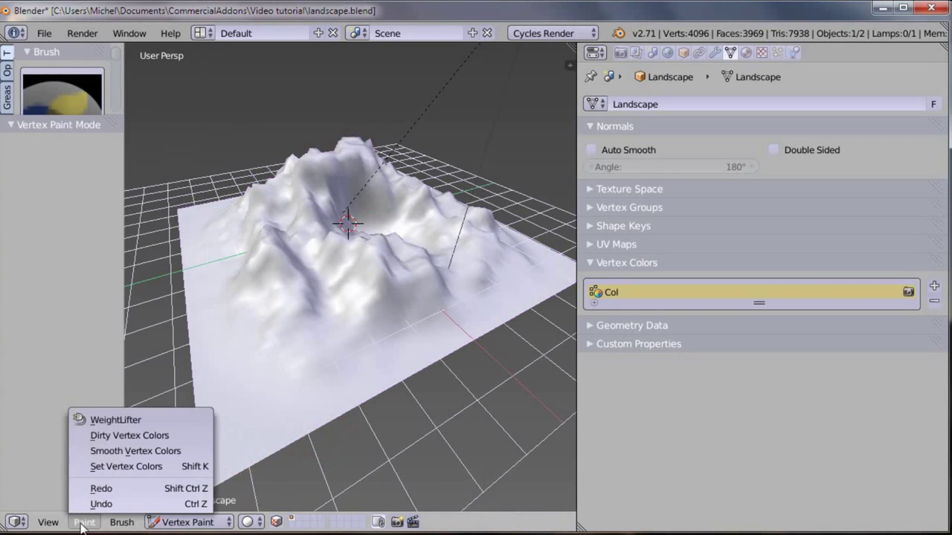
click(102, 421)
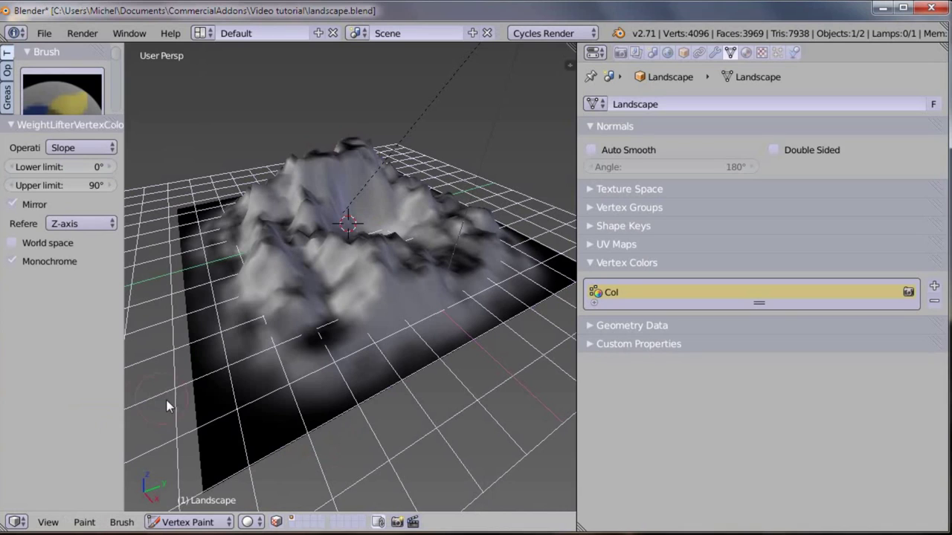
- Set WeightLifter to monochrome Height colours and rename the Col layer to Height
click(88, 147)
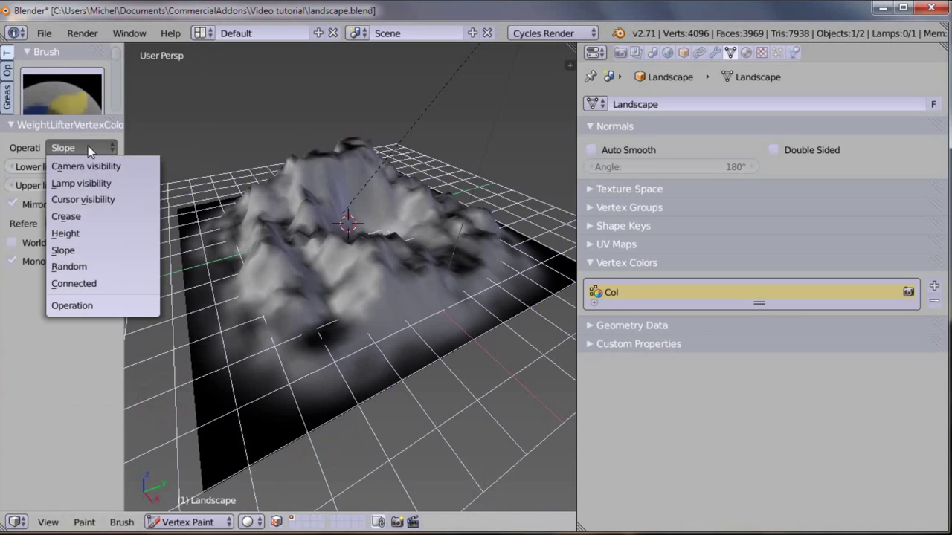
click(79, 235)
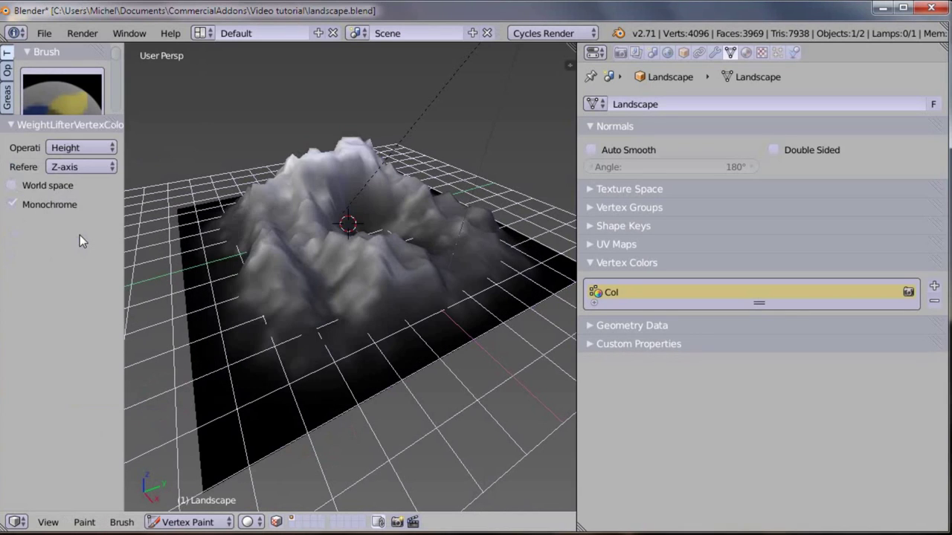
click(12, 206)
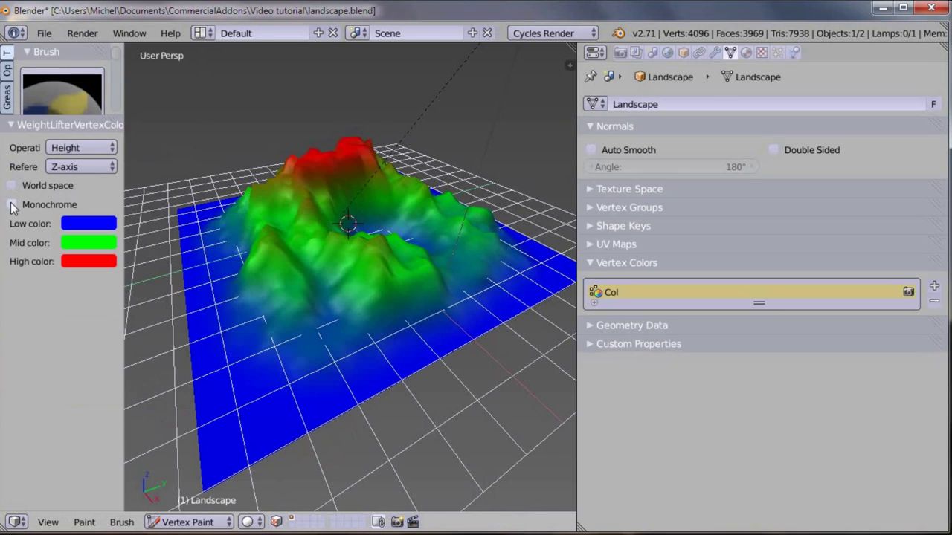
click(12, 205)
double_click(609, 294)
text(Height)
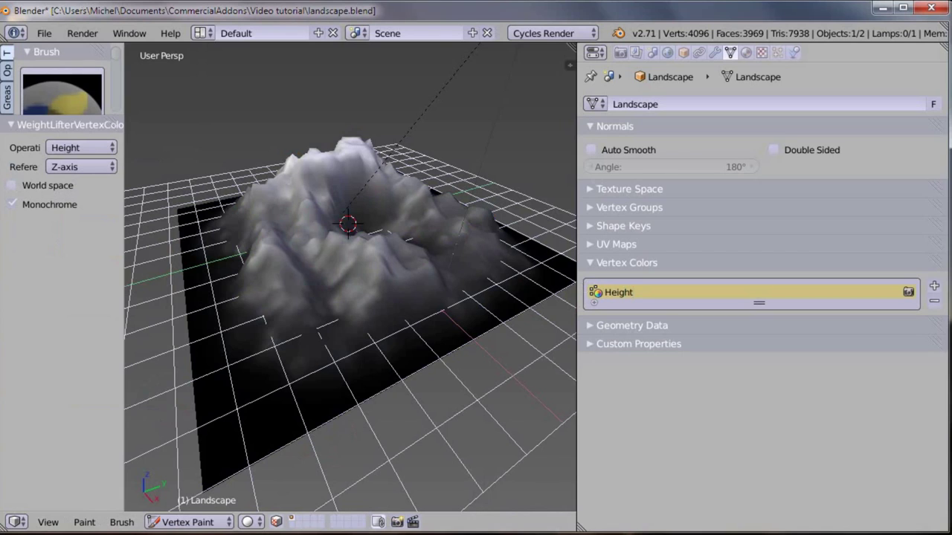
- Add a new vertex colour layer, fill it with WeightLifter Slope values, and rename it Slope
click(934, 287)
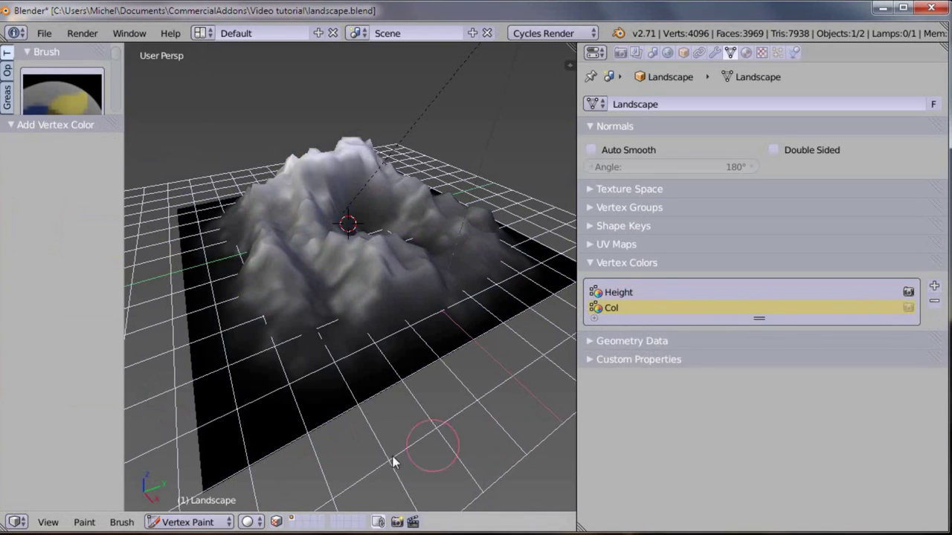
click(83, 522)
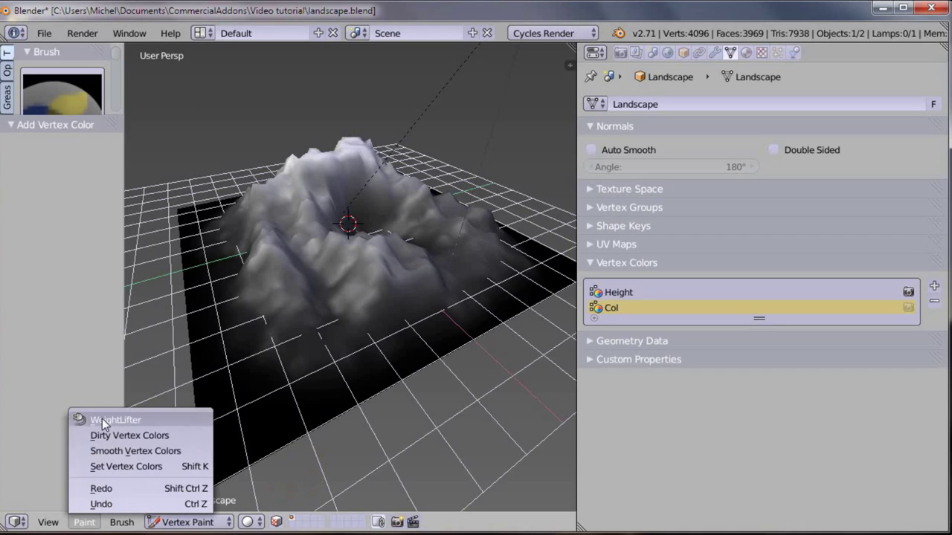
click(102, 419)
click(91, 148)
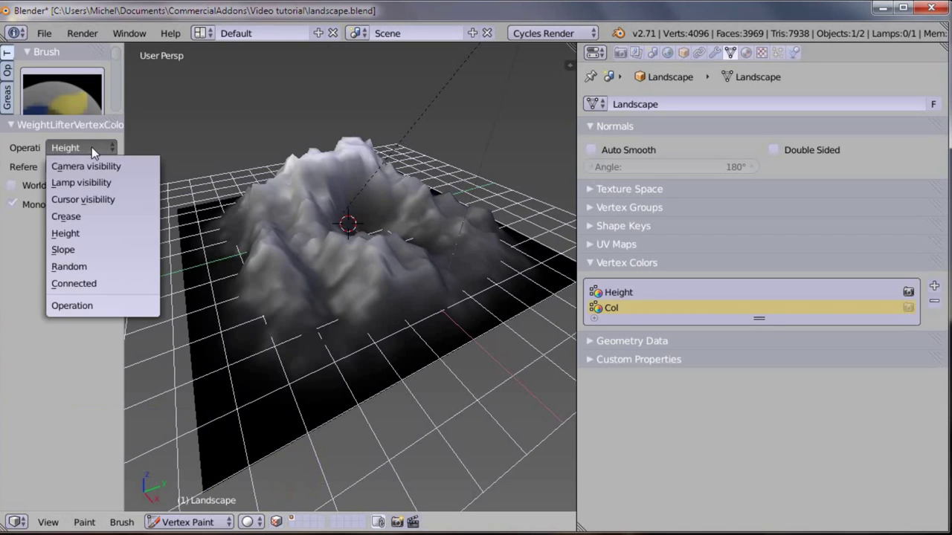
click(79, 250)
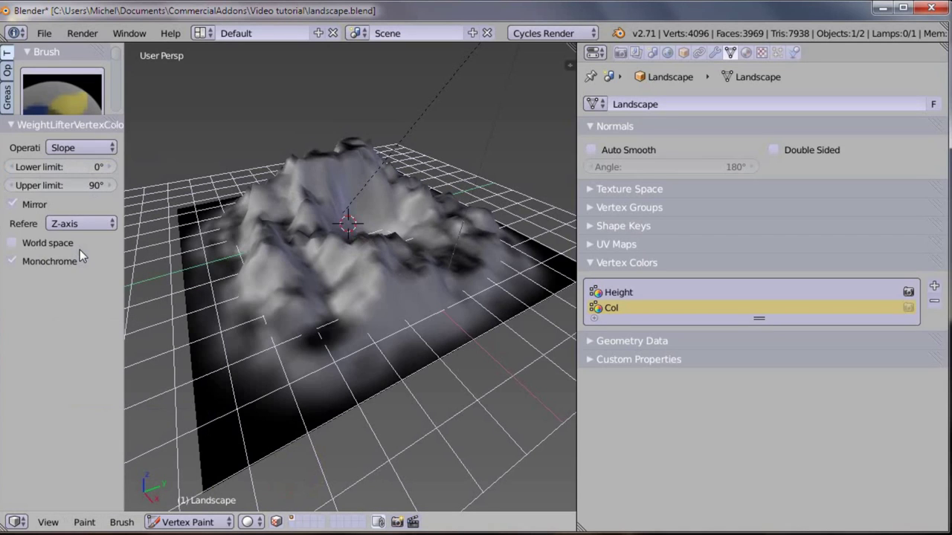
double_click(614, 309)
text(Slope)
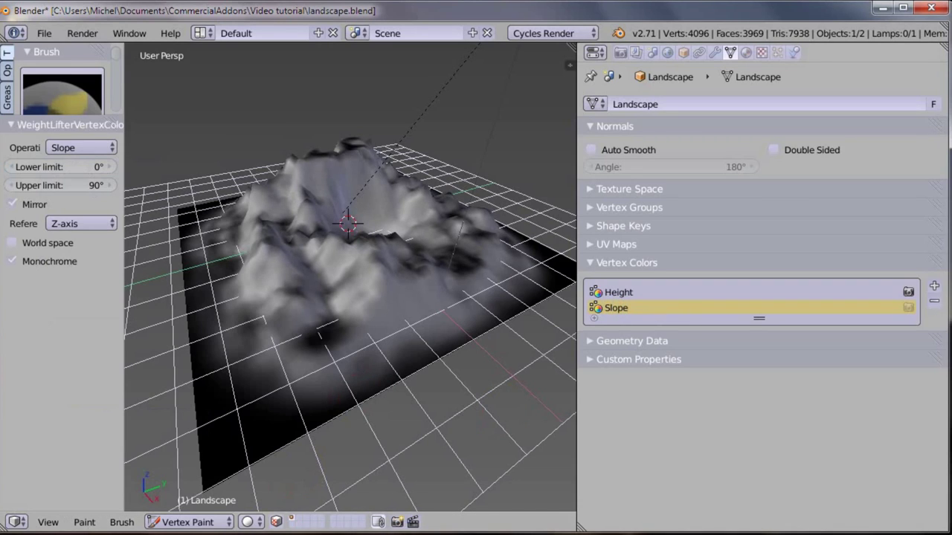
- Switch the viewport to Rendered shading and show the material node graph
click(248, 522)
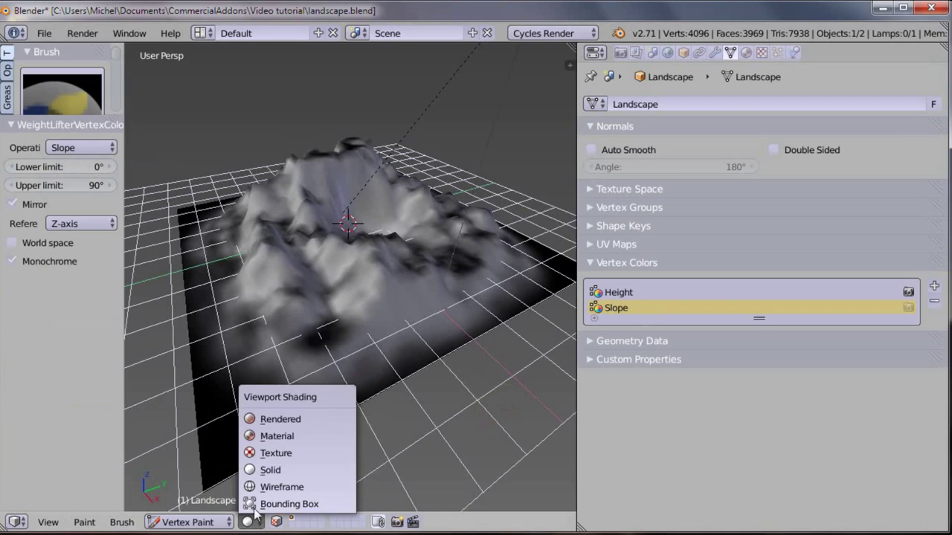
click(281, 419)
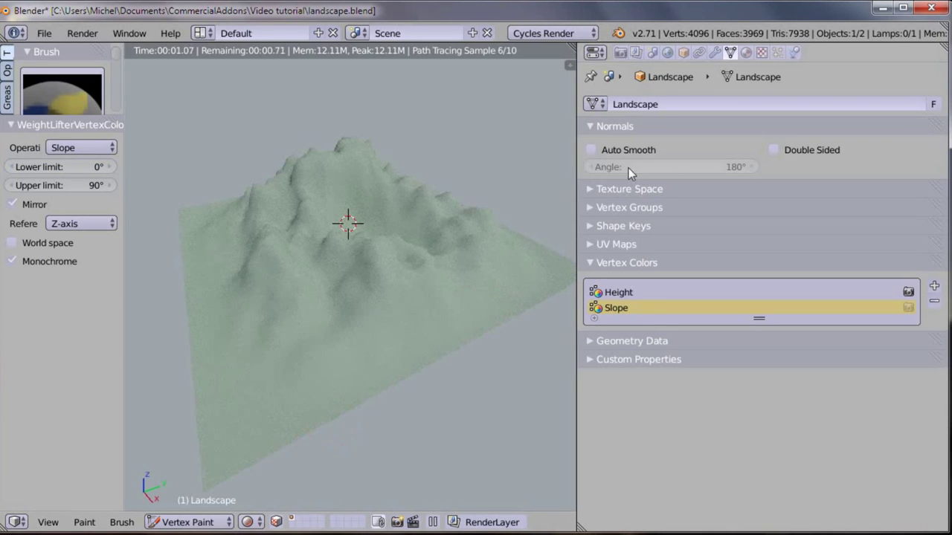
click(595, 53)
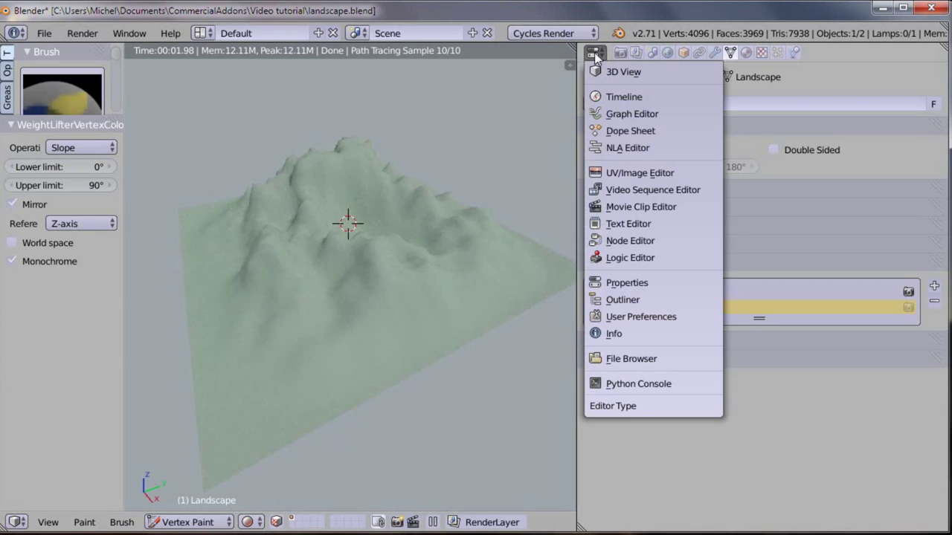
click(632, 241)
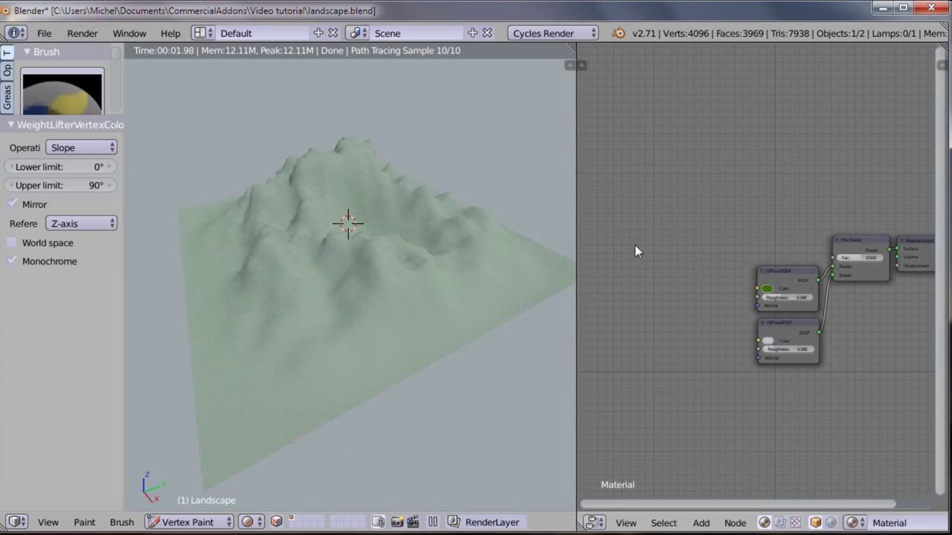
scroll(852, 403, up, 2)
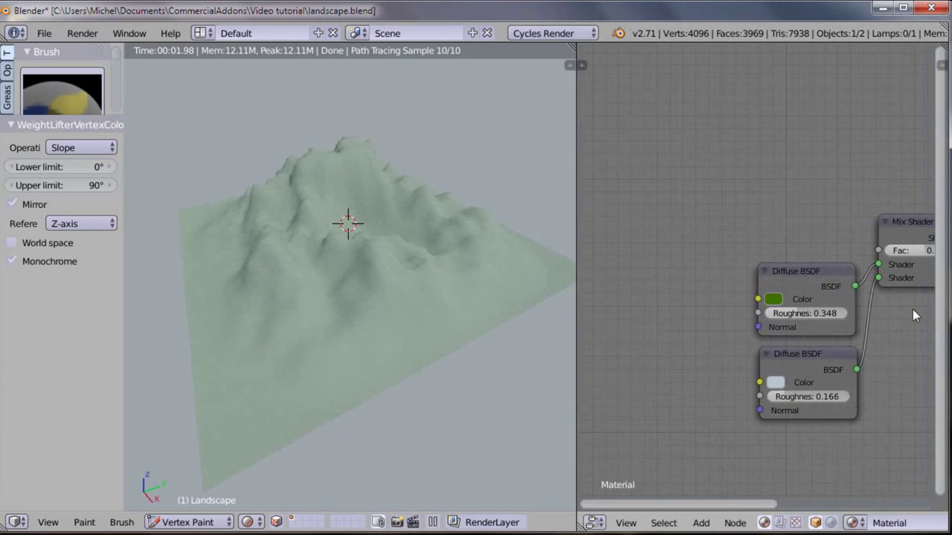
- Add an Attribute node named Height and link its Color to the Mix Shader Fac
click(702, 522)
mouse_move(720, 489)
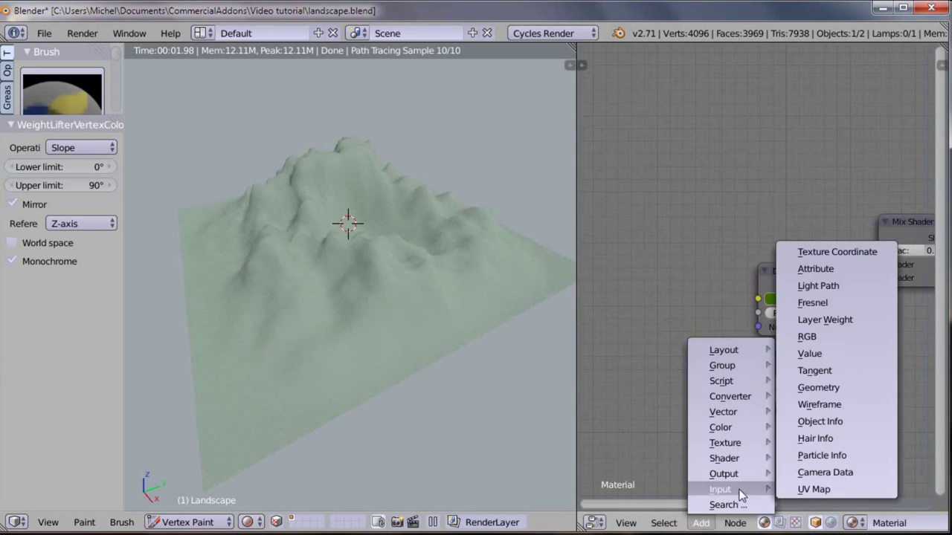
click(818, 269)
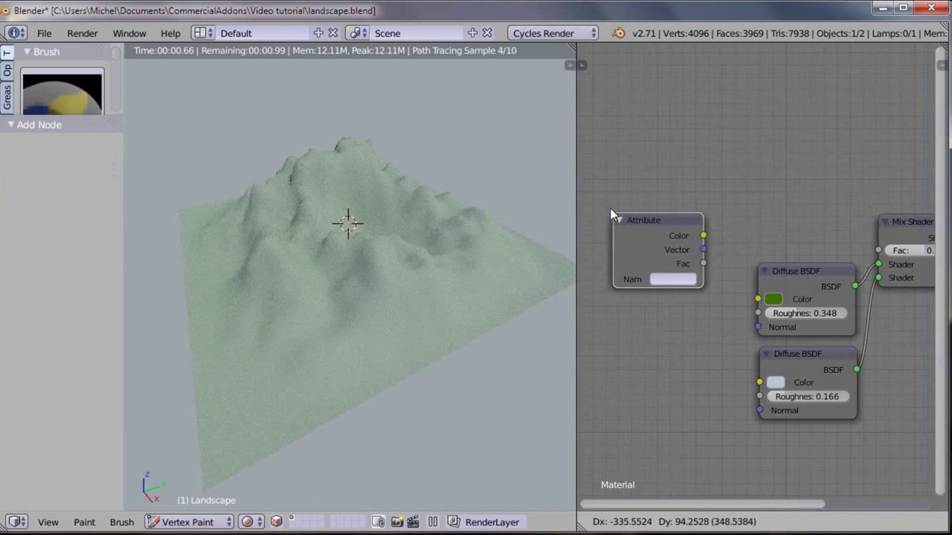
click(643, 240)
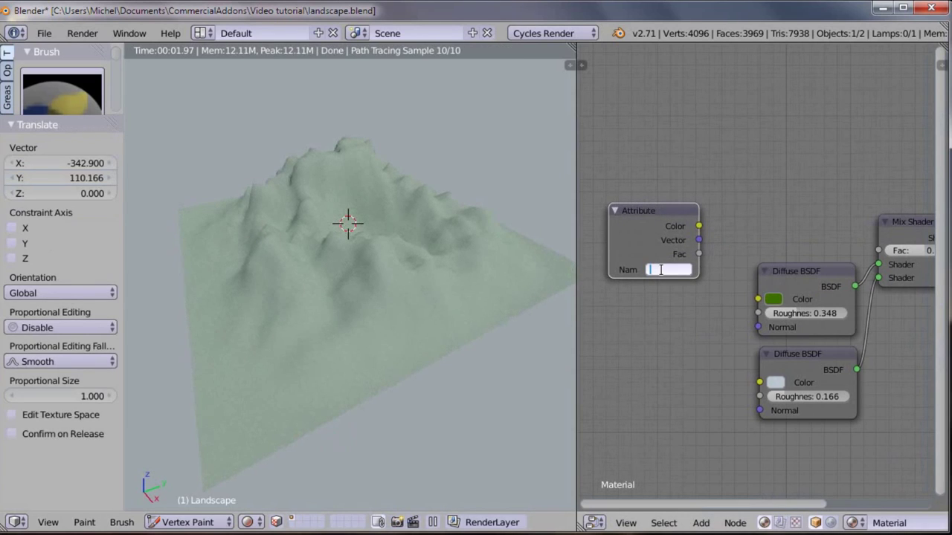
click(656, 276)
text(Height)
key(Return)
drag(698, 226, 878, 252)
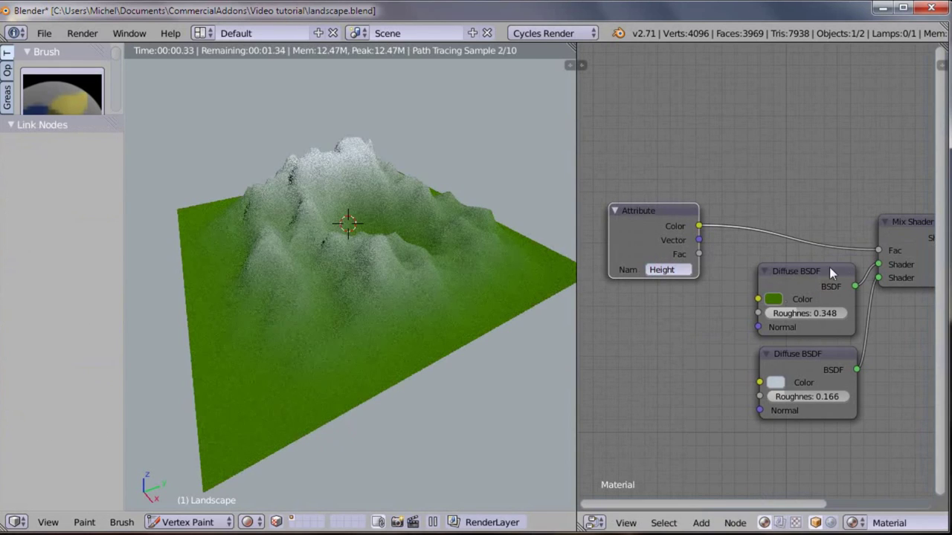
click(636, 215)
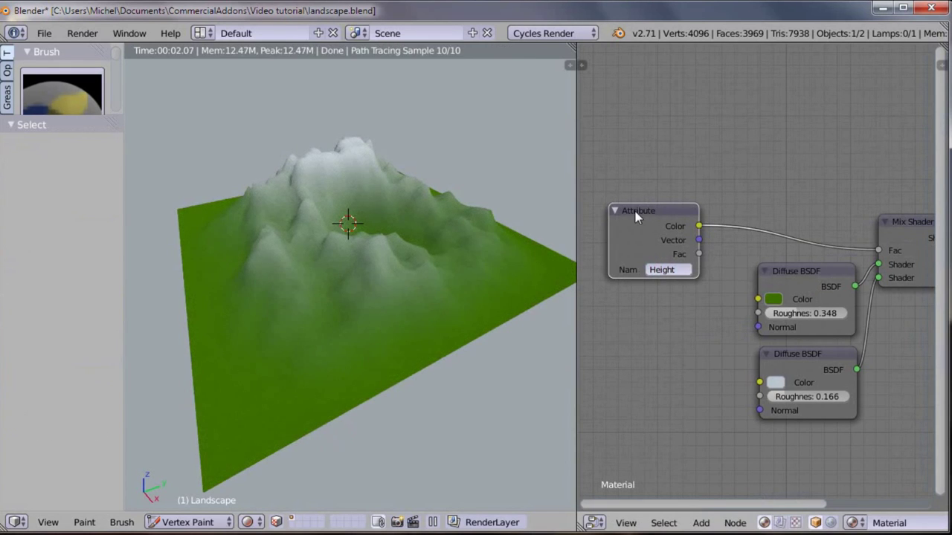
- Duplicate the Height Attribute node, rename the copy Slope, and link it to the Mix Shader Fac
key(shift+d)
click(663, 364)
click(663, 363)
drag(679, 363, 637, 363)
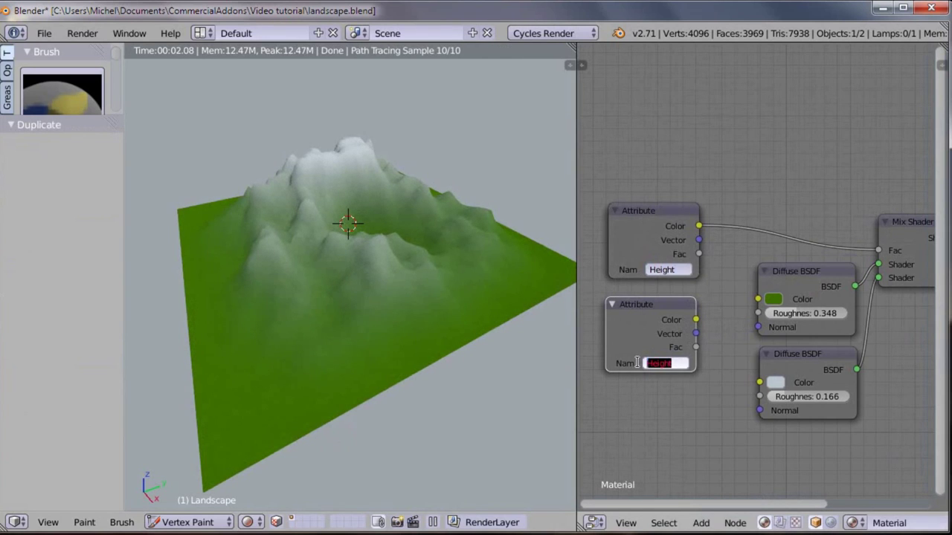
text(Slope)
key(Return)
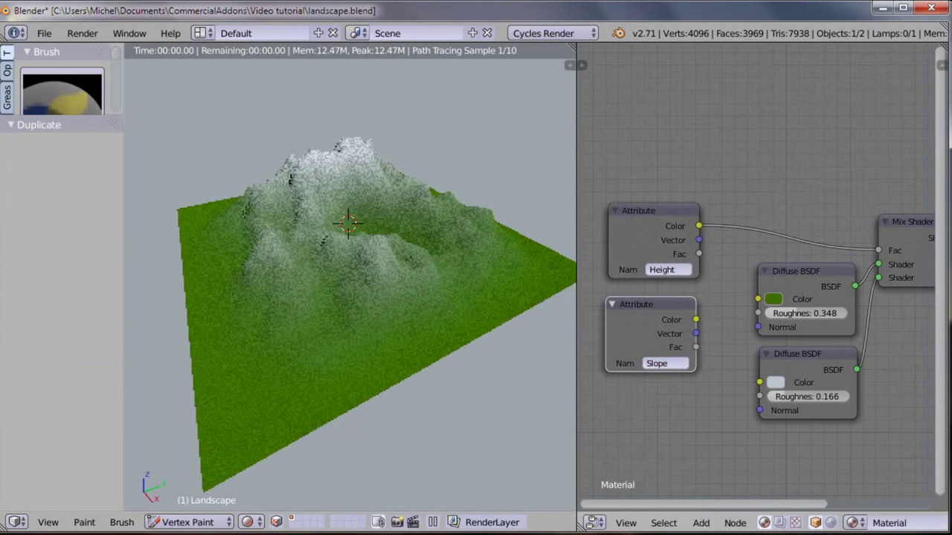
drag(696, 320, 878, 251)
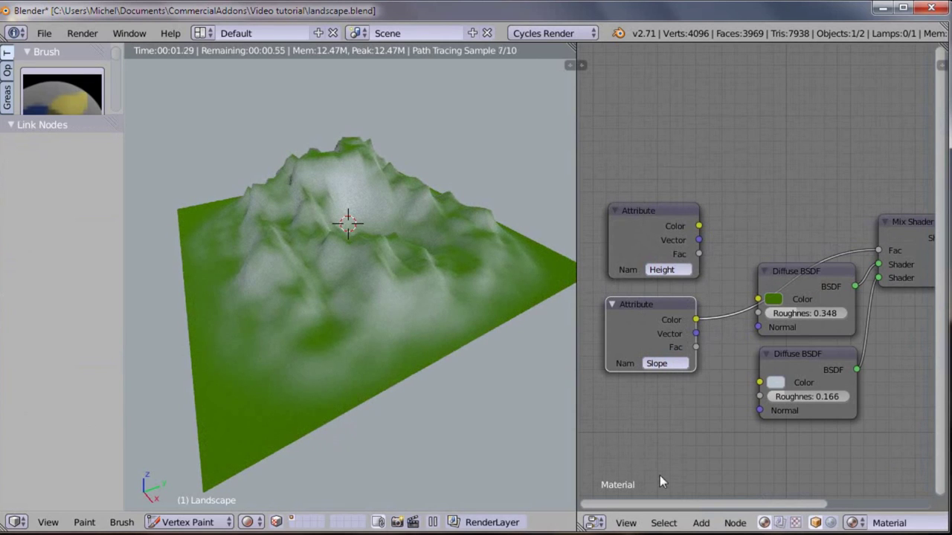
- Add a Math Add node fed by the Height and Slope colours, linking its result to the Mix Shader
click(701, 523)
mouse_move(729, 397)
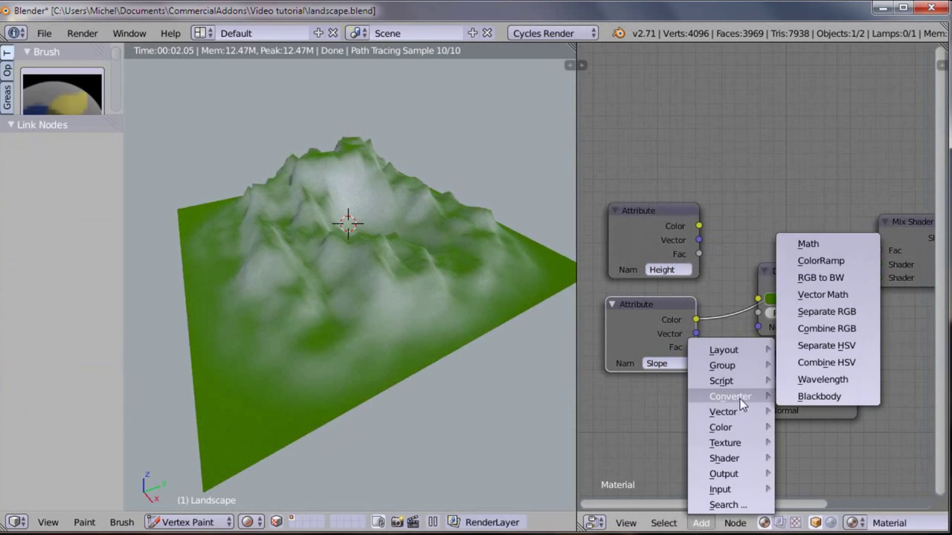
click(809, 244)
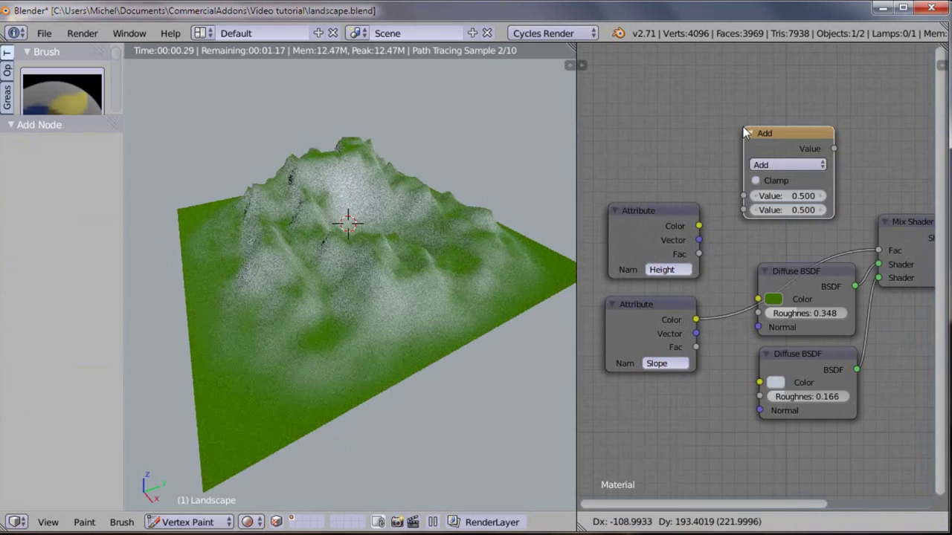
click(737, 151)
drag(699, 226, 743, 195)
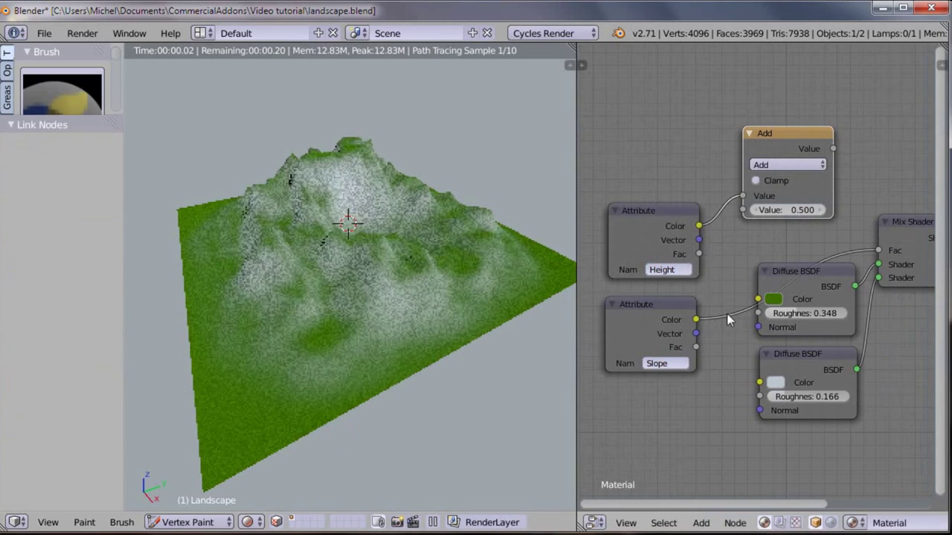
drag(696, 319, 743, 210)
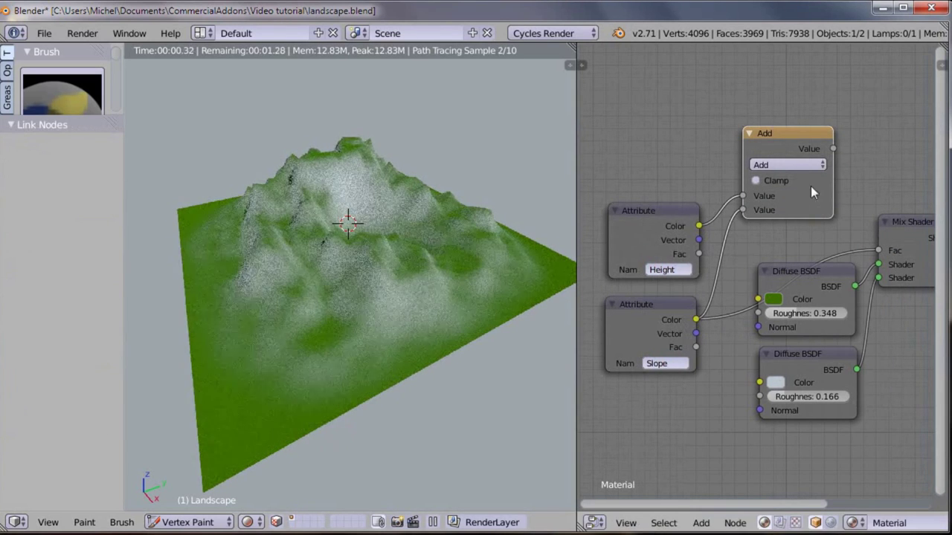
drag(832, 149, 878, 251)
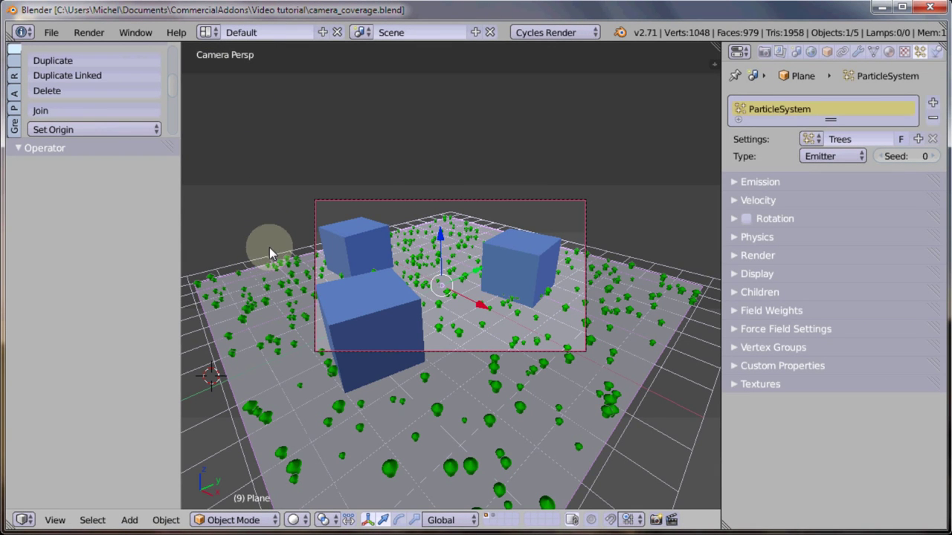
- Remove the plane's Trees particle system with the minus button
click(933, 118)
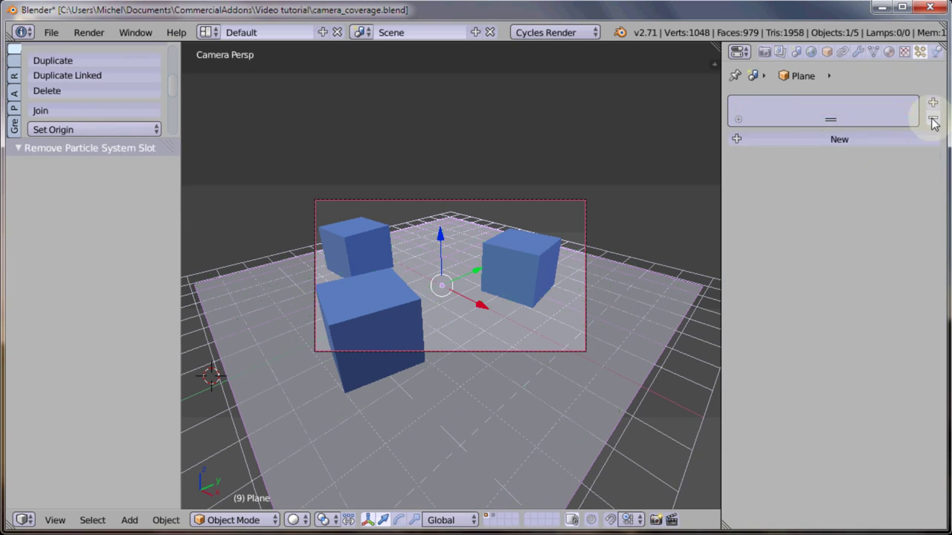
- In Weight Paint mode, run WeightLifter Camera visibility with distance weighting on and a 0.03 margin
click(249, 520)
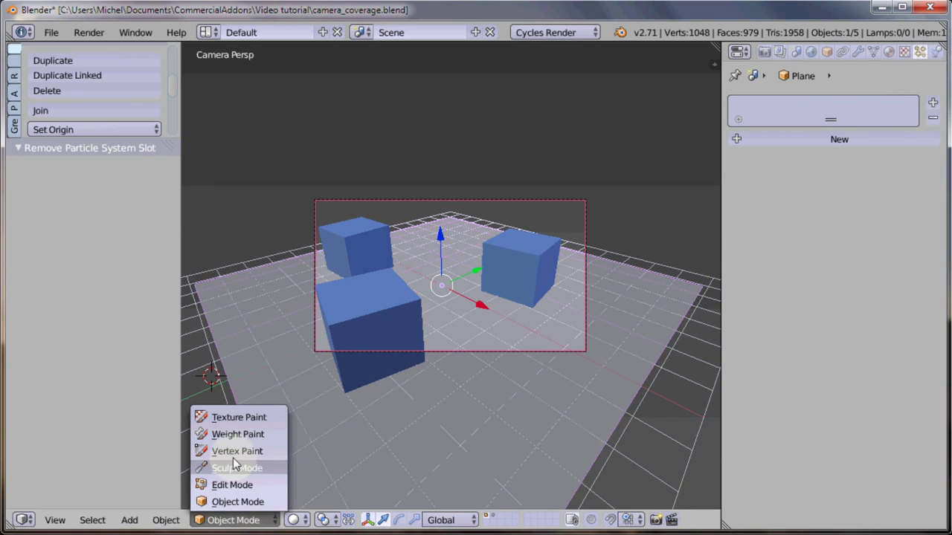
click(231, 435)
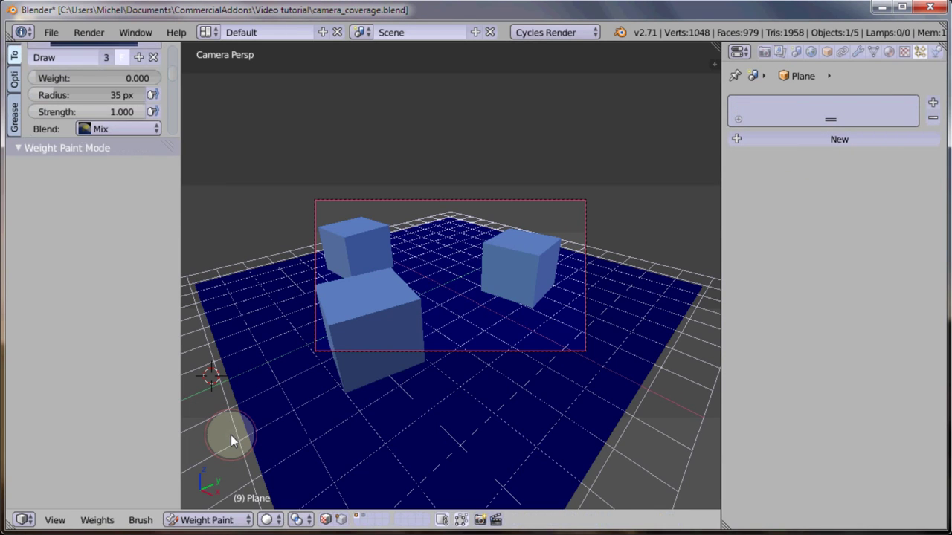
click(98, 519)
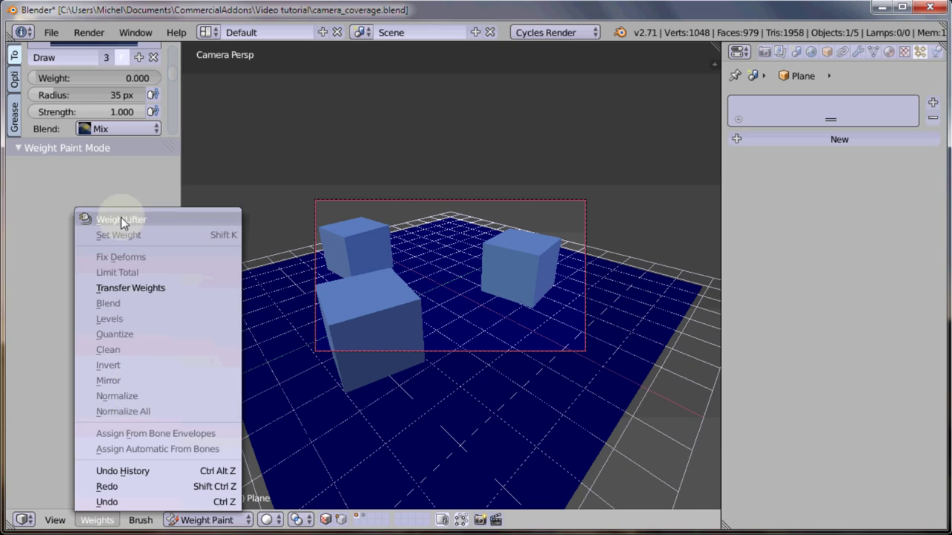
click(123, 222)
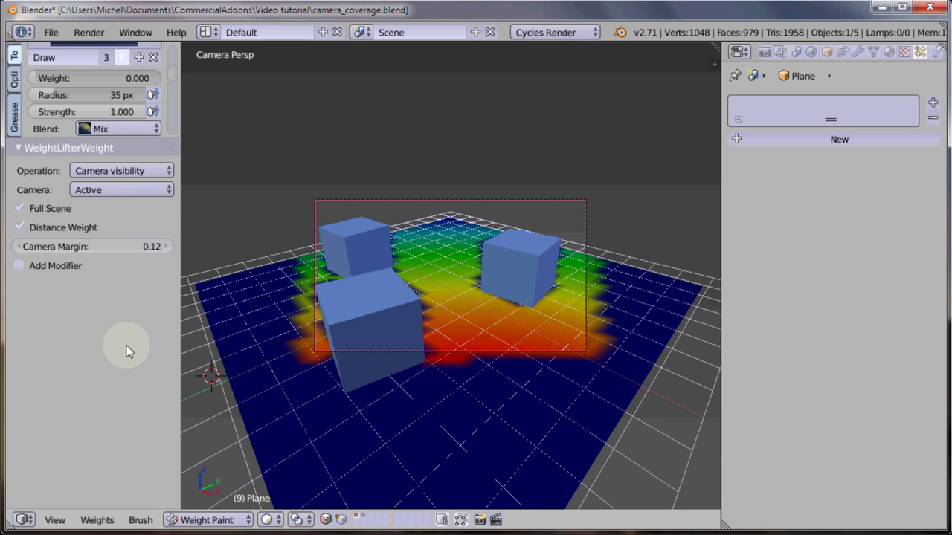
click(20, 228)
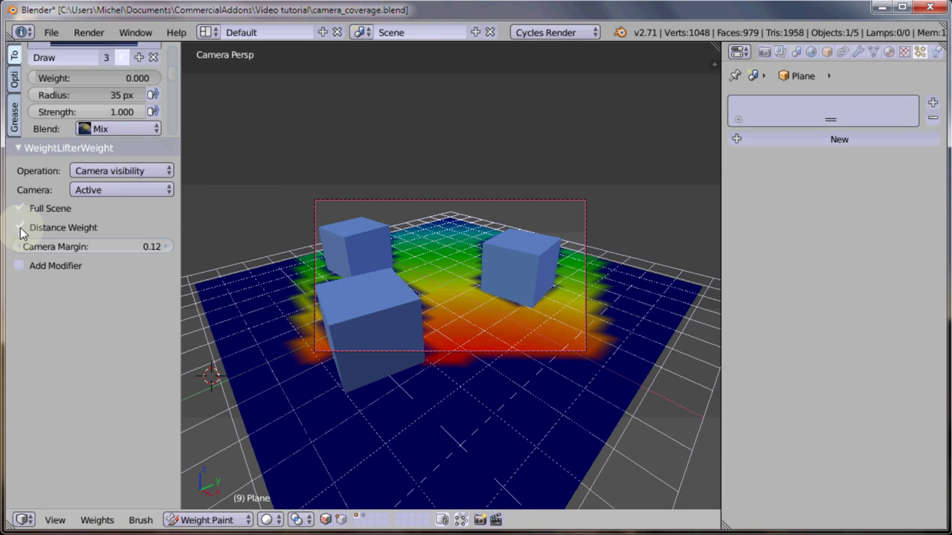
click(20, 229)
drag(63, 251, 56, 254)
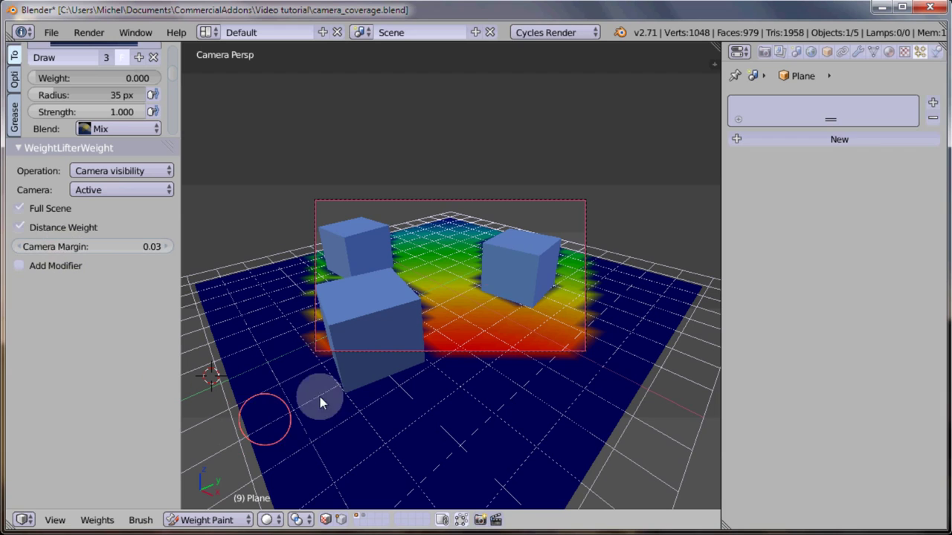
- Add a particle system using the Trees settings, with density driven by the Group vertex group
click(840, 140)
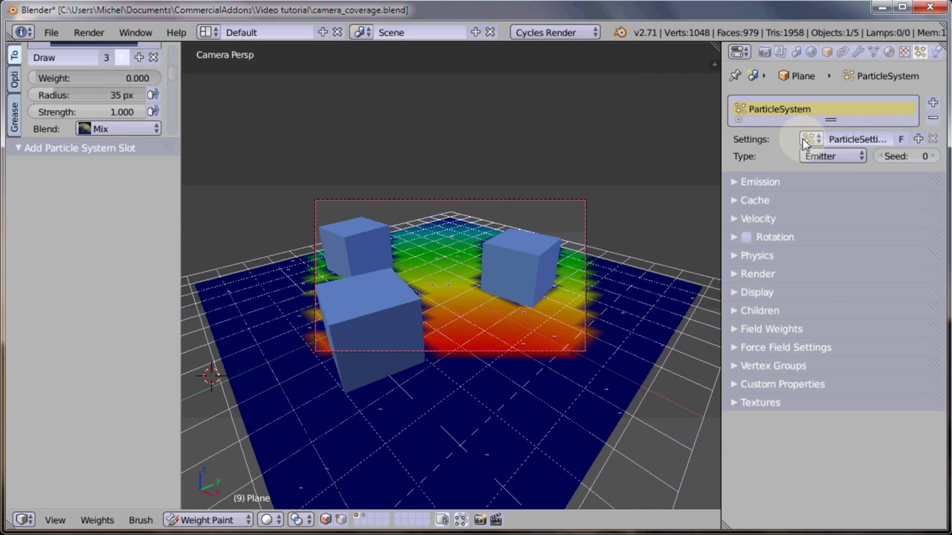
click(810, 139)
click(677, 178)
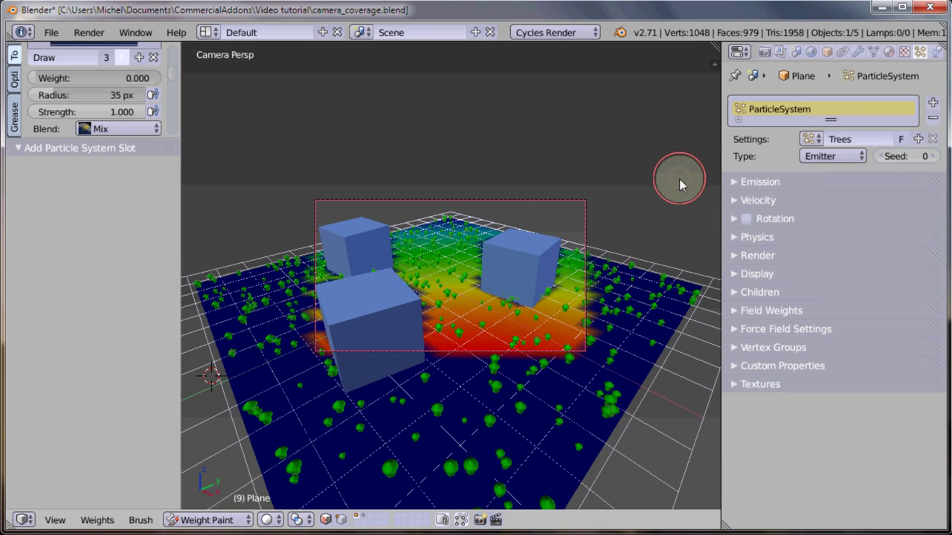
click(735, 346)
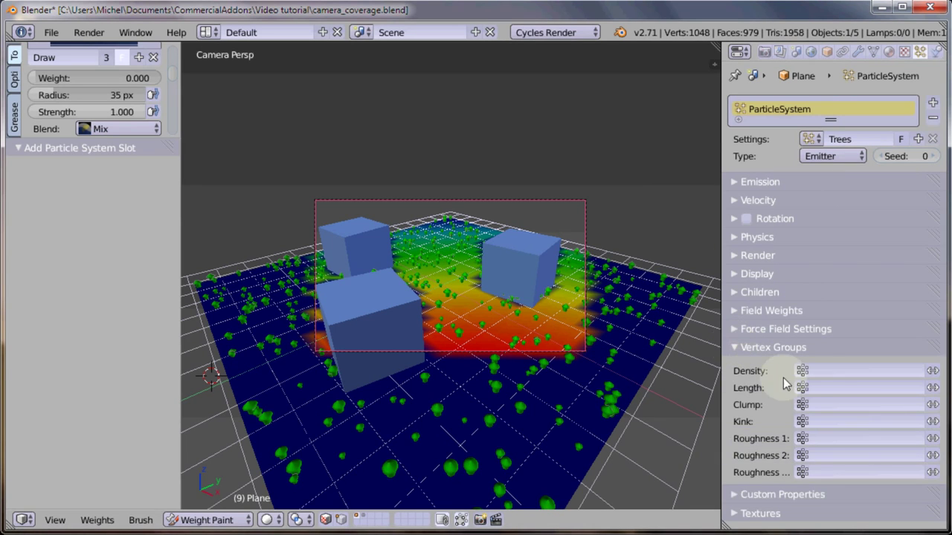
click(822, 371)
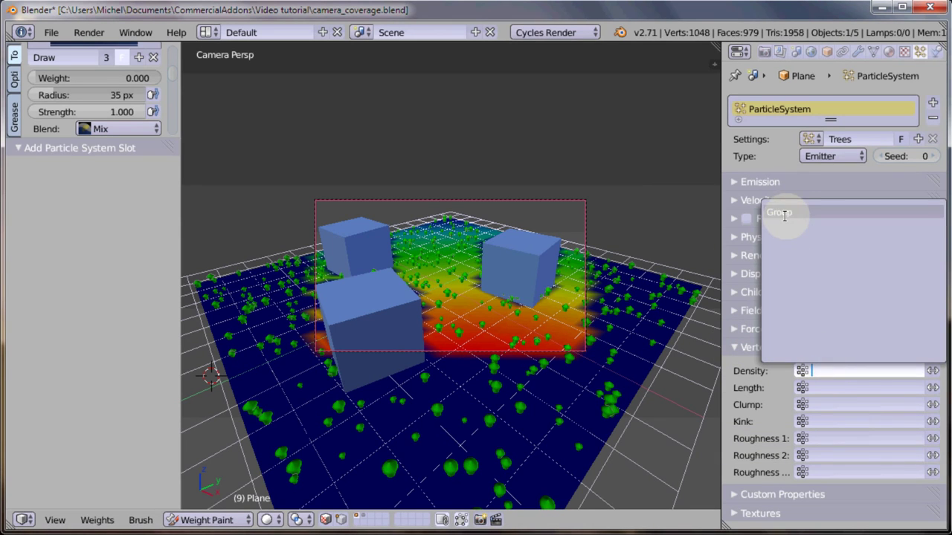
click(782, 213)
middle_drag(671, 255, 552, 315)
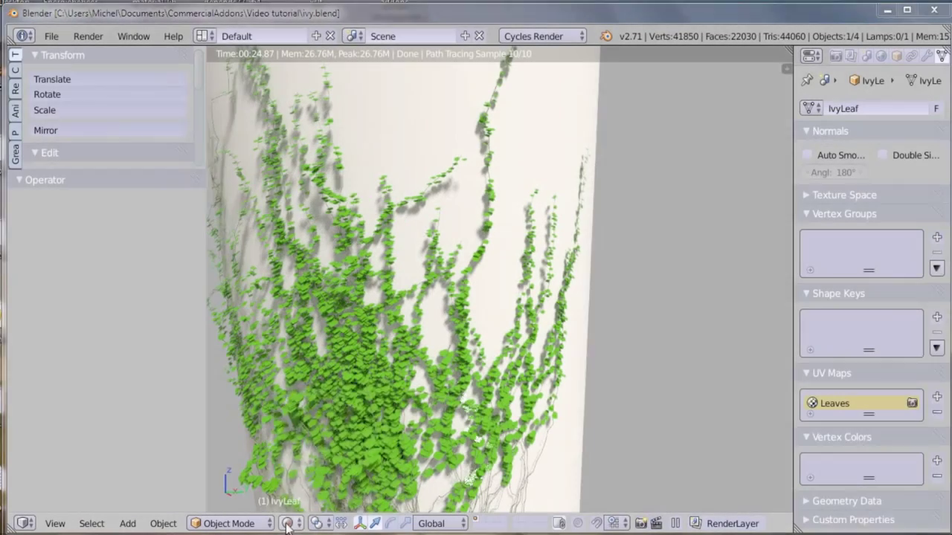
- Switch the viewport to Solid shading
click(287, 524)
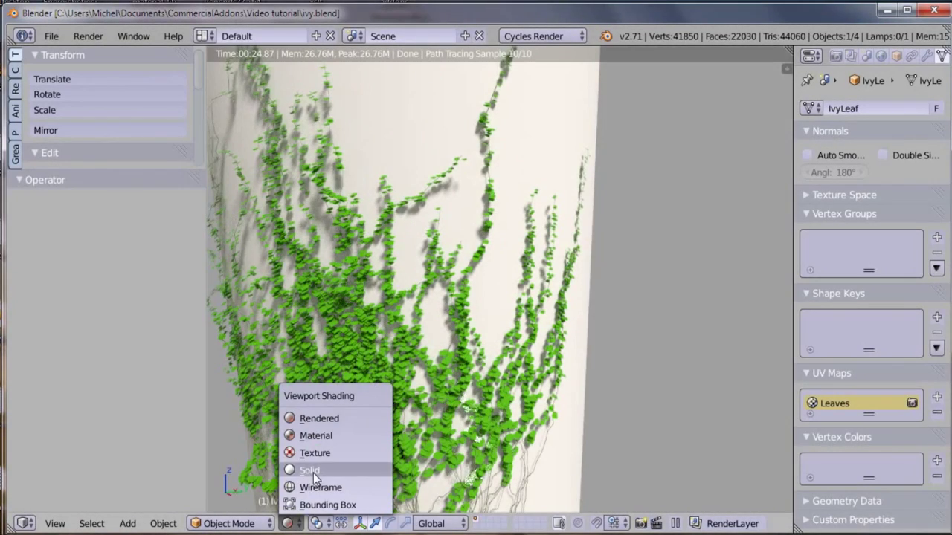
click(313, 473)
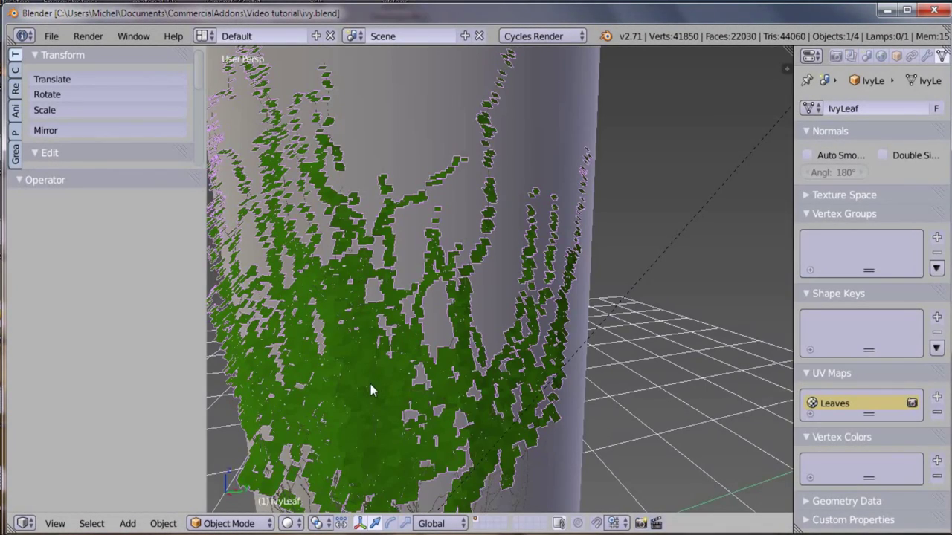
key(g)
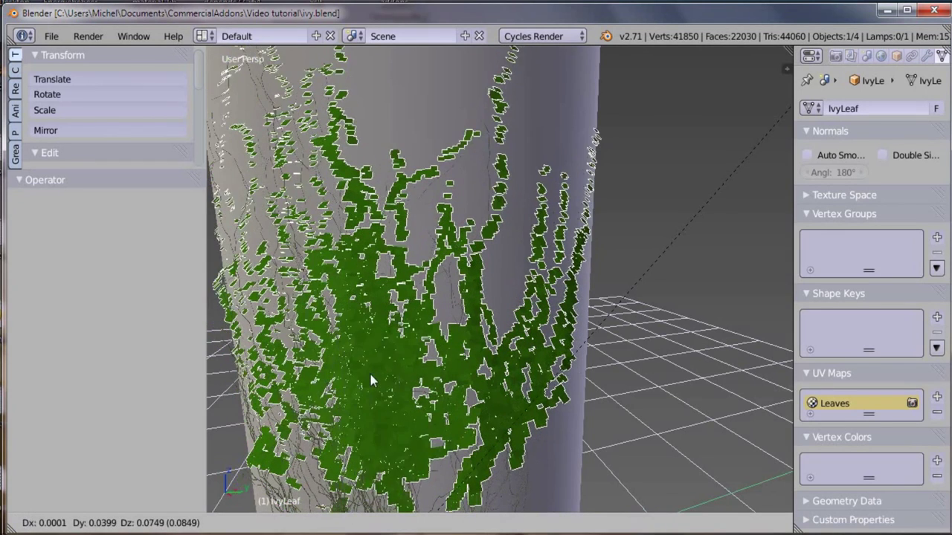
right_click(372, 383)
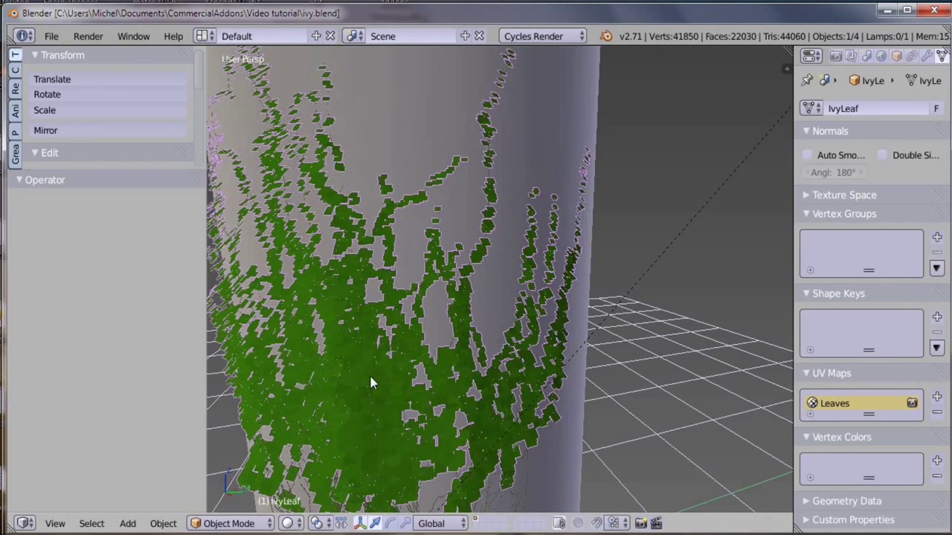
- In Vertex Paint mode, run WeightLifter with Random operation and Monochrome on the ivy leaves
click(253, 525)
click(239, 453)
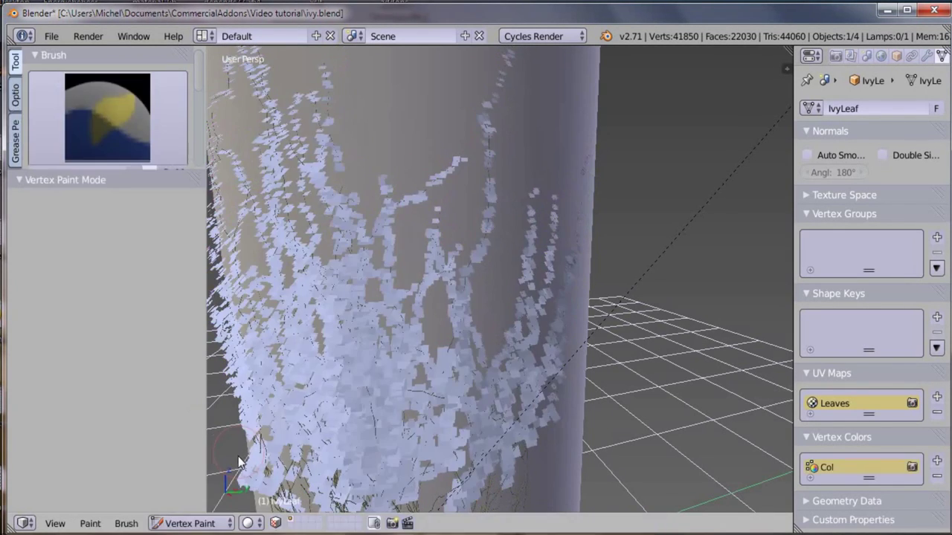
click(90, 523)
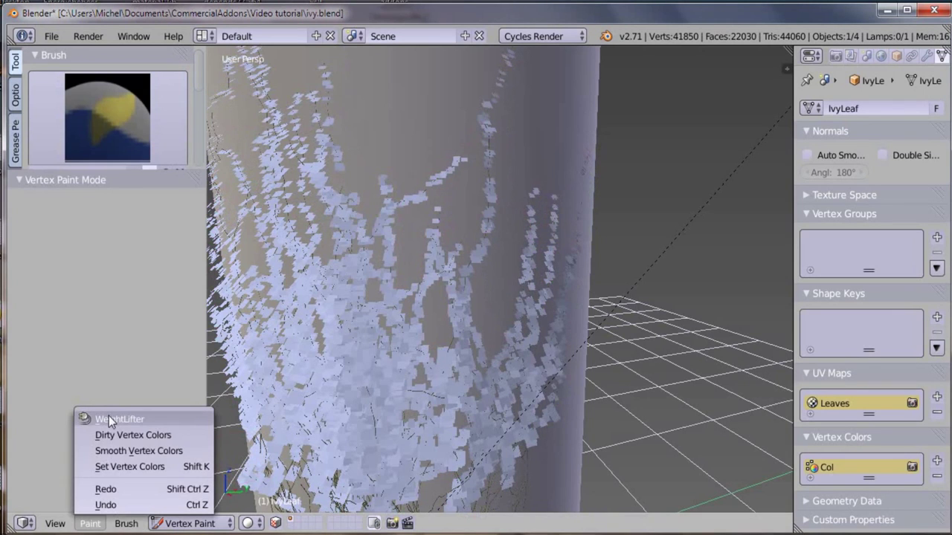
click(109, 419)
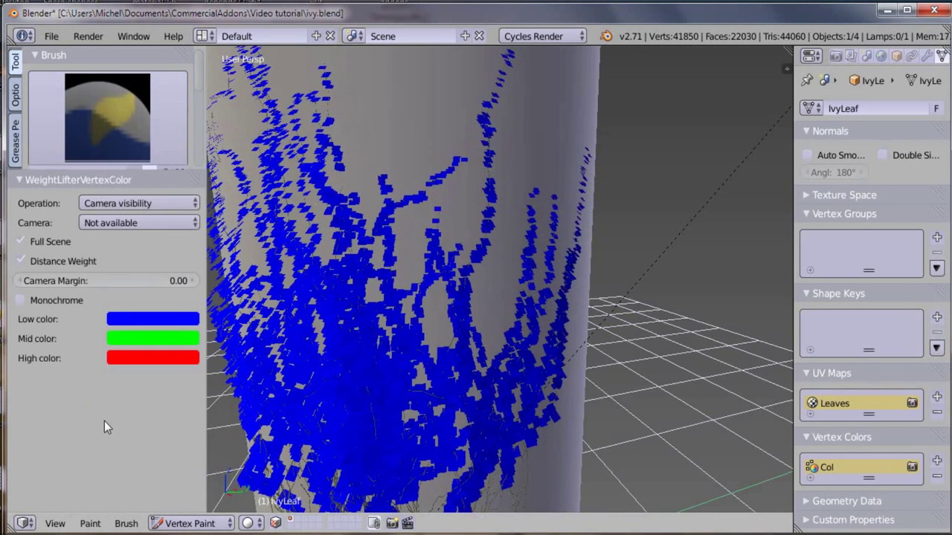
click(129, 204)
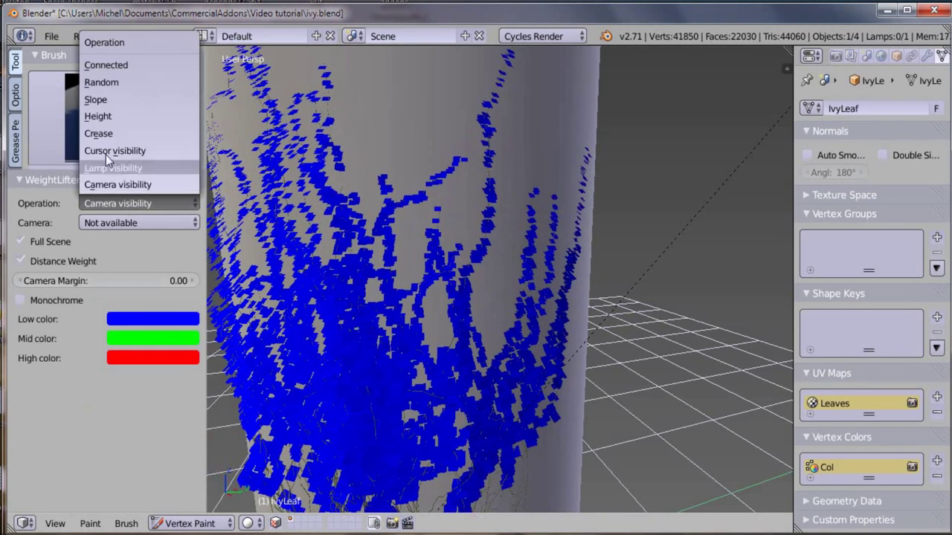
click(108, 83)
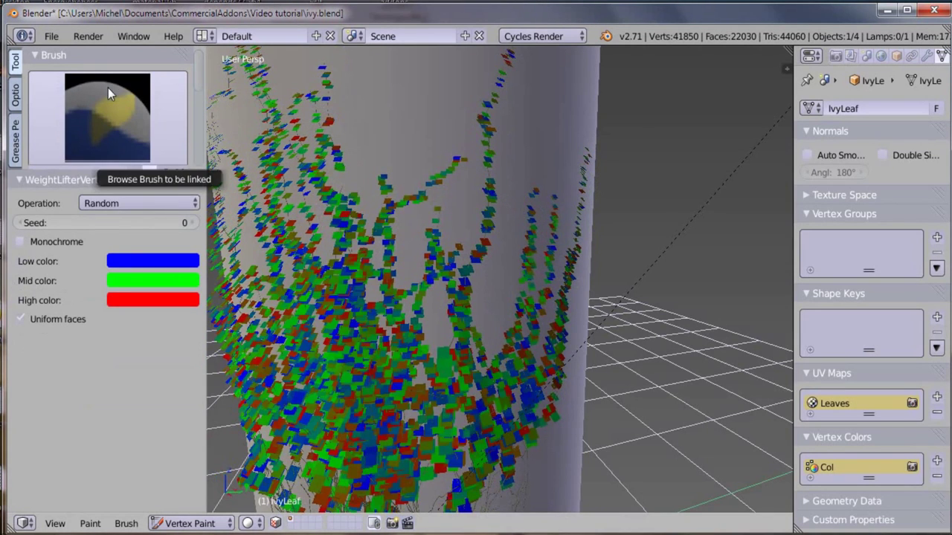
click(20, 242)
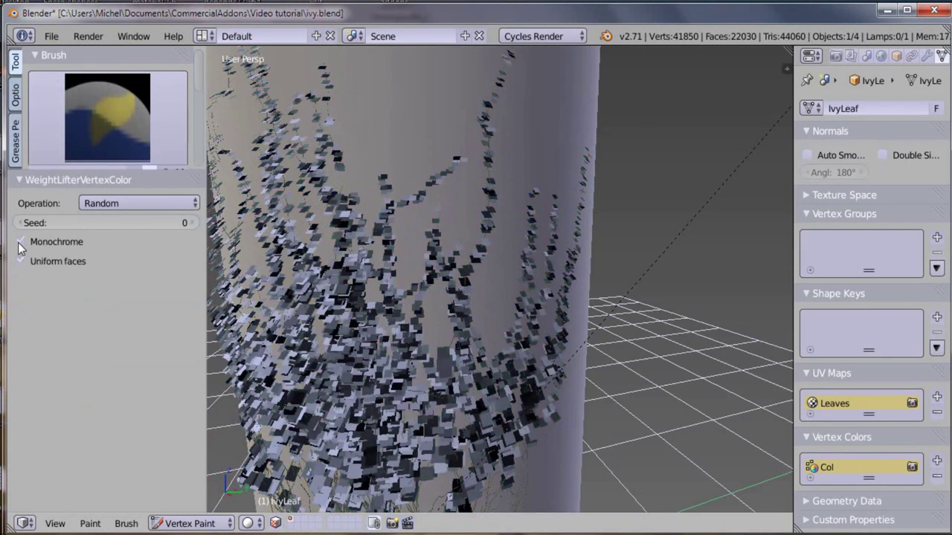
click(25, 524)
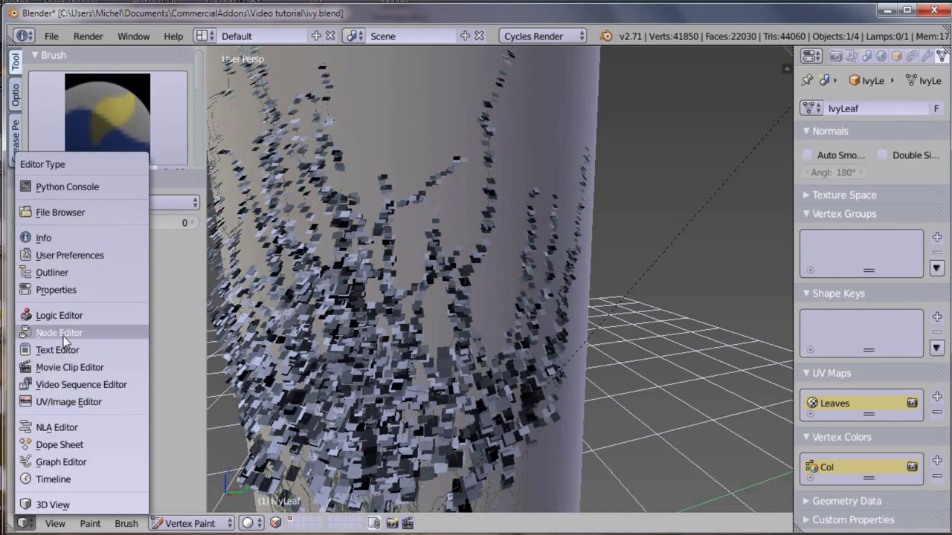
- Show the material node tree and add an Attribute node reading Col
click(63, 336)
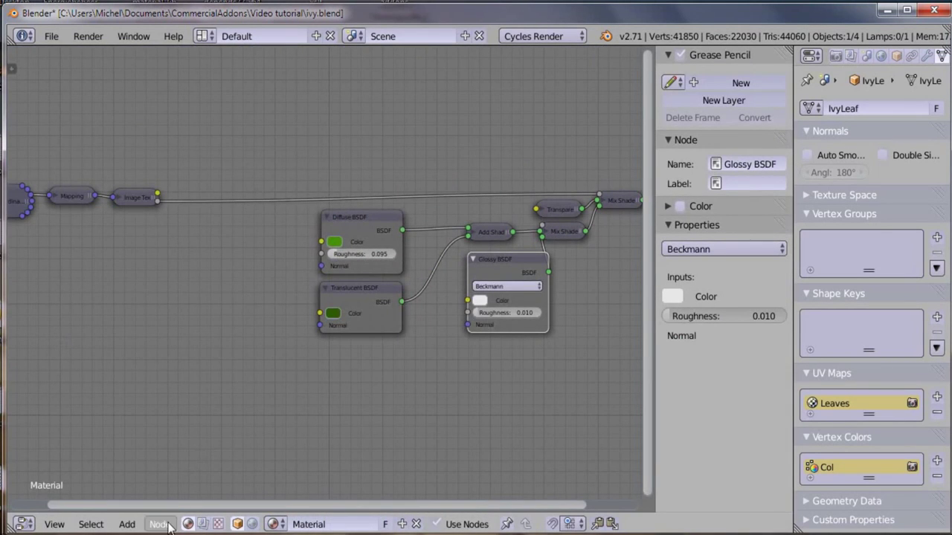
click(127, 524)
mouse_move(146, 490)
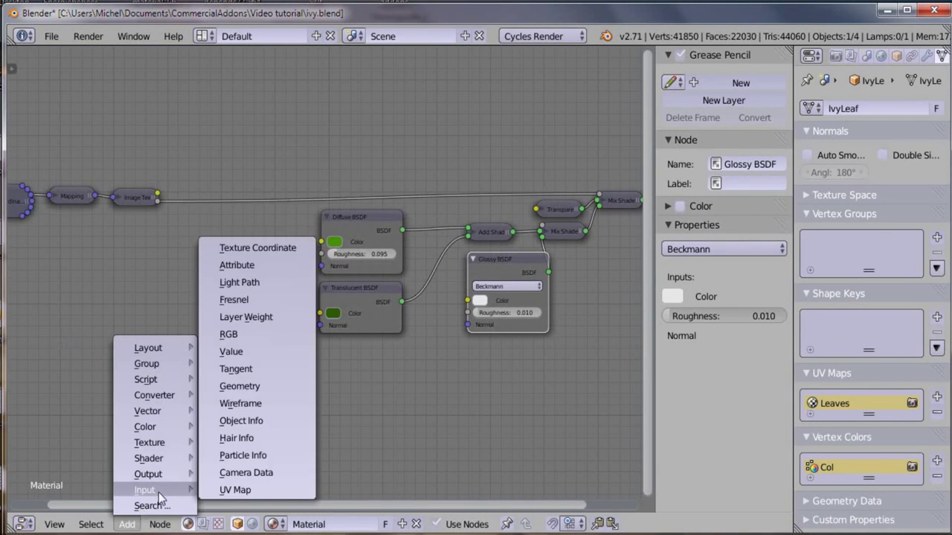
click(241, 265)
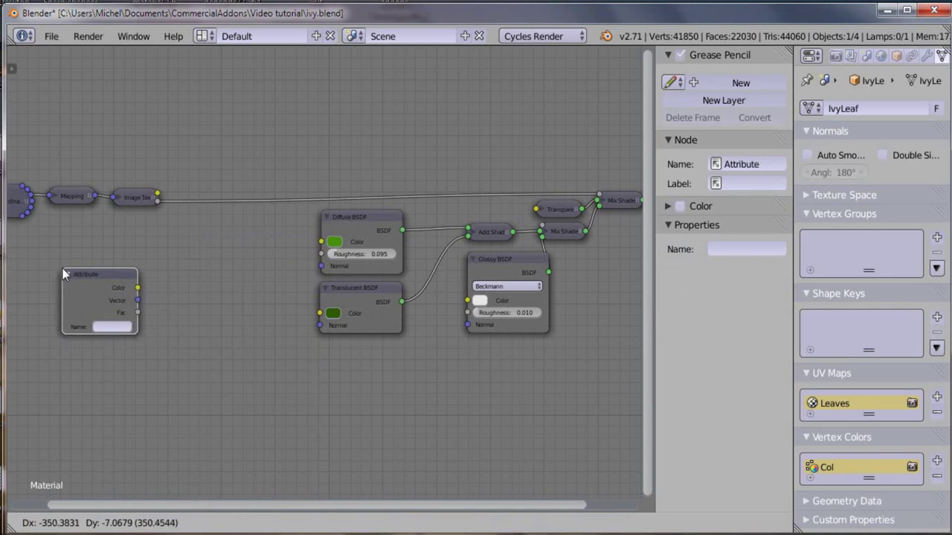
click(51, 266)
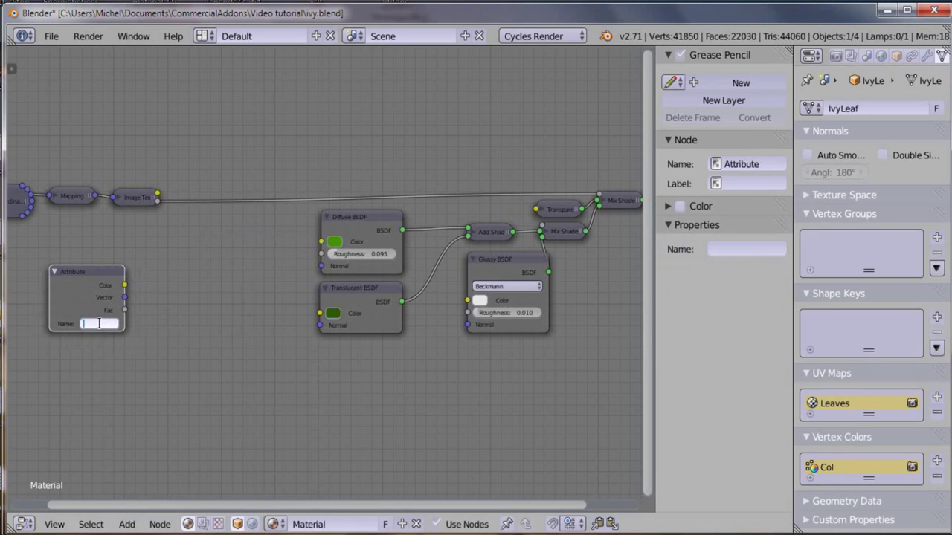
click(100, 324)
text(Col)
key(Return)
- Insert a ColorRamp between the Col attribute colour and the Diffuse BSDF colour
click(128, 524)
mouse_move(154, 395)
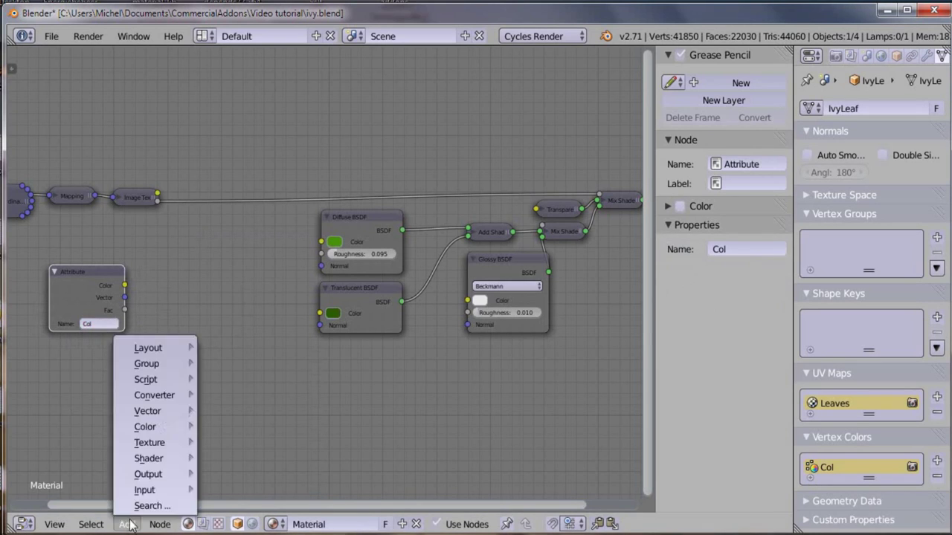
click(242, 256)
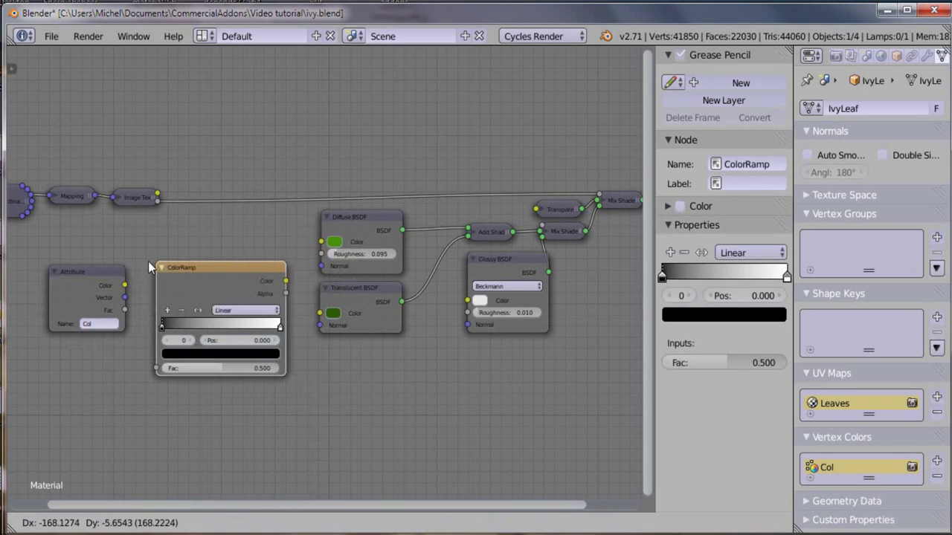
click(154, 262)
drag(126, 285, 154, 367)
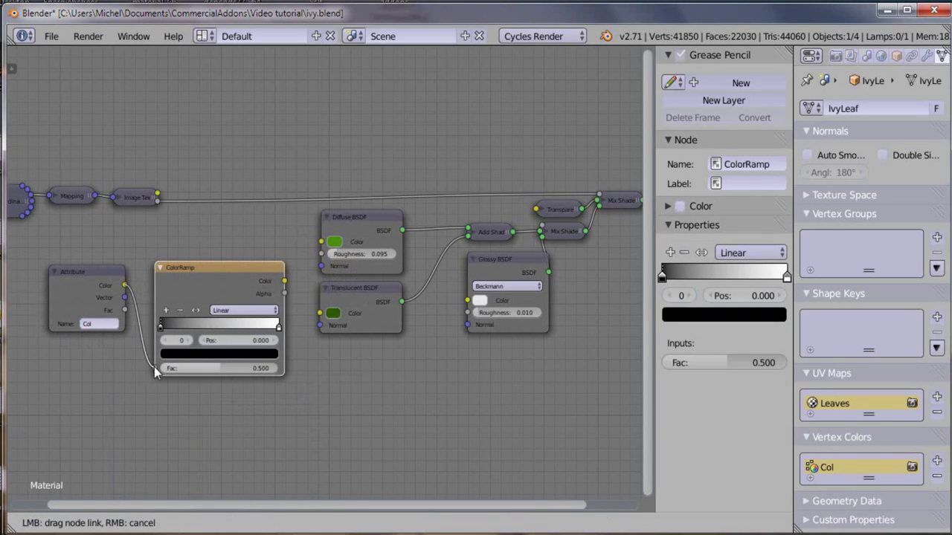
drag(282, 280, 322, 243)
- Set the ramp stops to dark green and bright lime, then return the area to 3D View
click(214, 356)
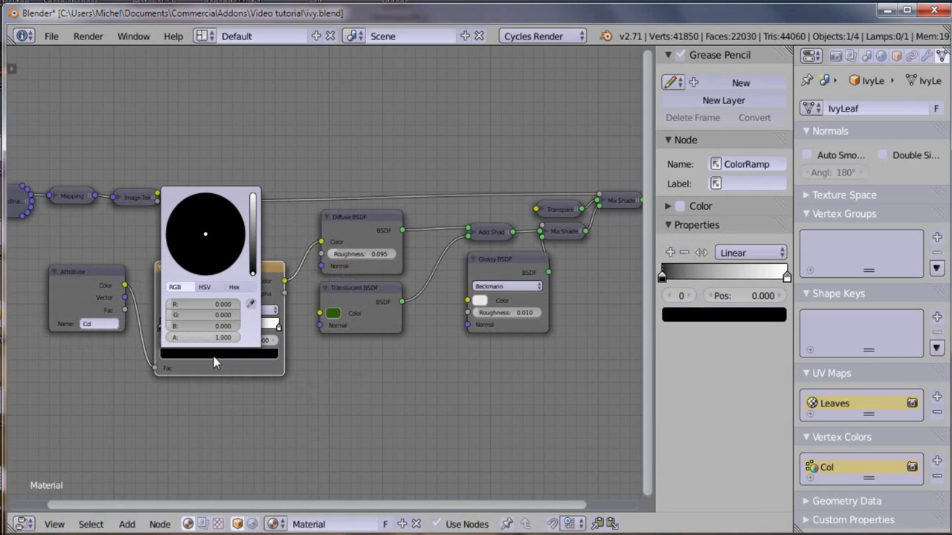
drag(252, 277, 253, 239)
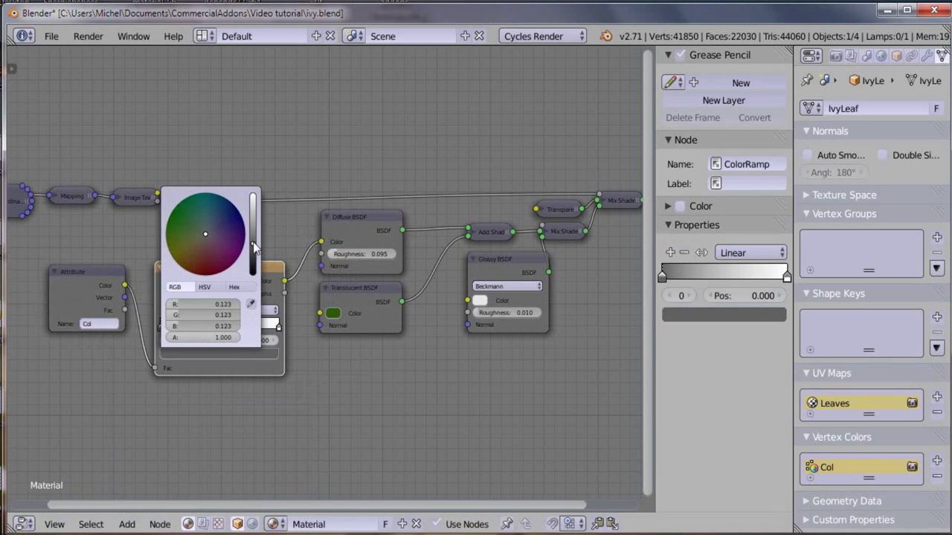
click(172, 225)
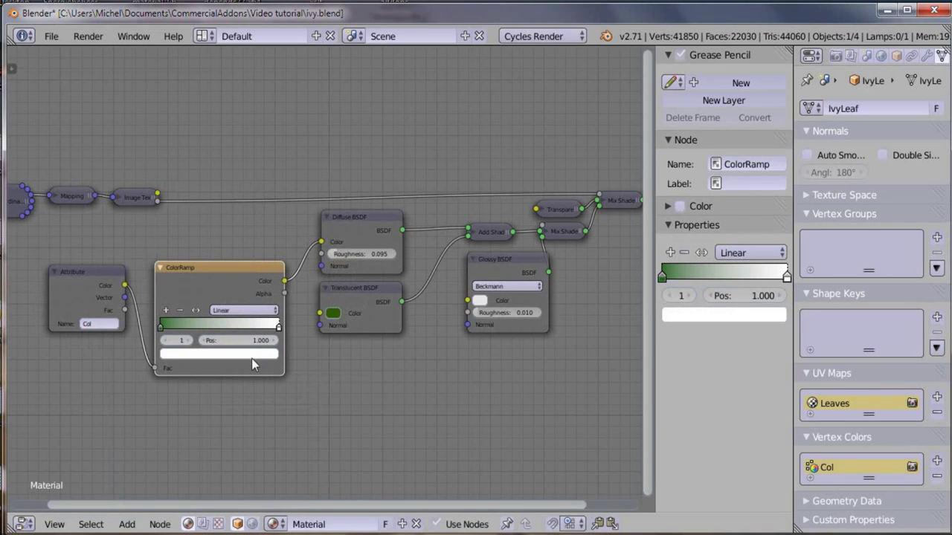
click(251, 355)
drag(203, 237, 178, 235)
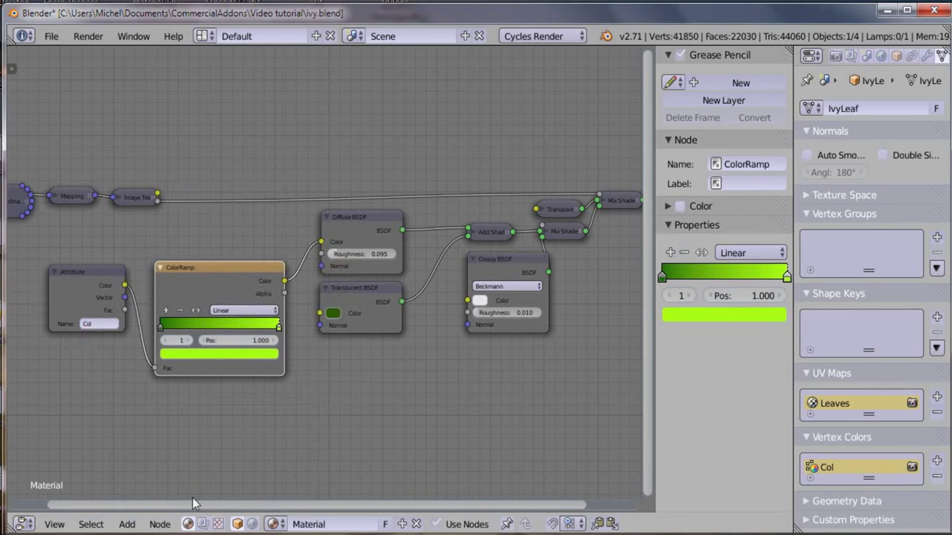
click(27, 524)
click(52, 505)
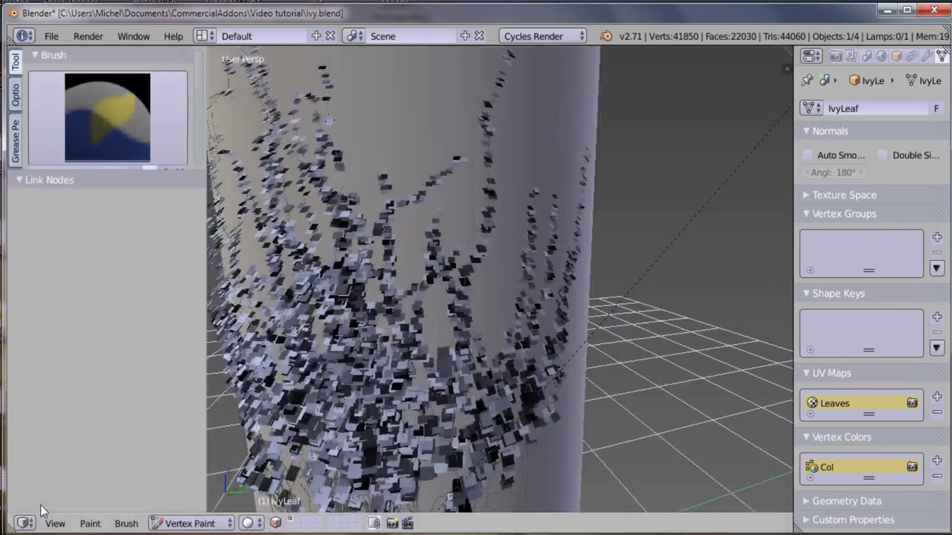
- Switch the viewport to Rendered shading to preview the brick wall in Cycles
click(259, 523)
click(279, 420)
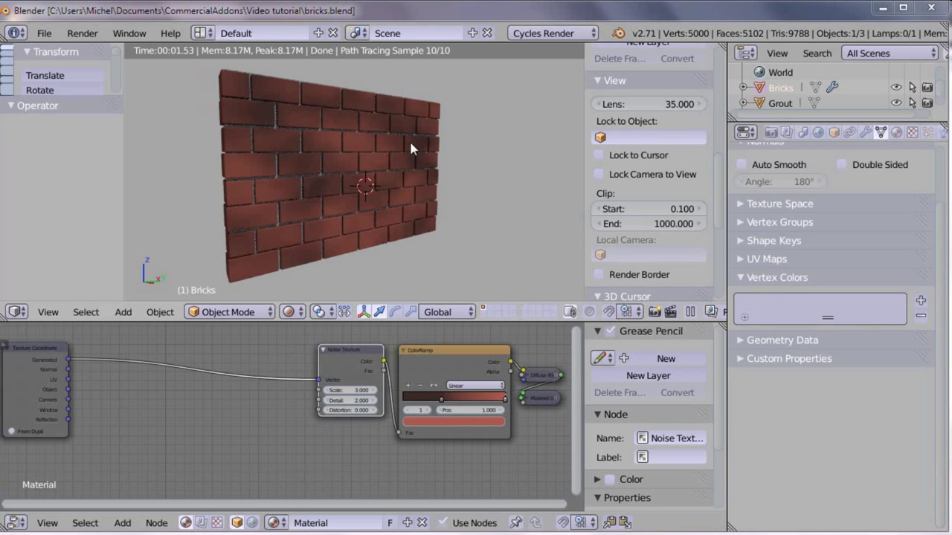
- Switch the viewport to Solid shading and put the wall into Vertex Paint mode
click(290, 312)
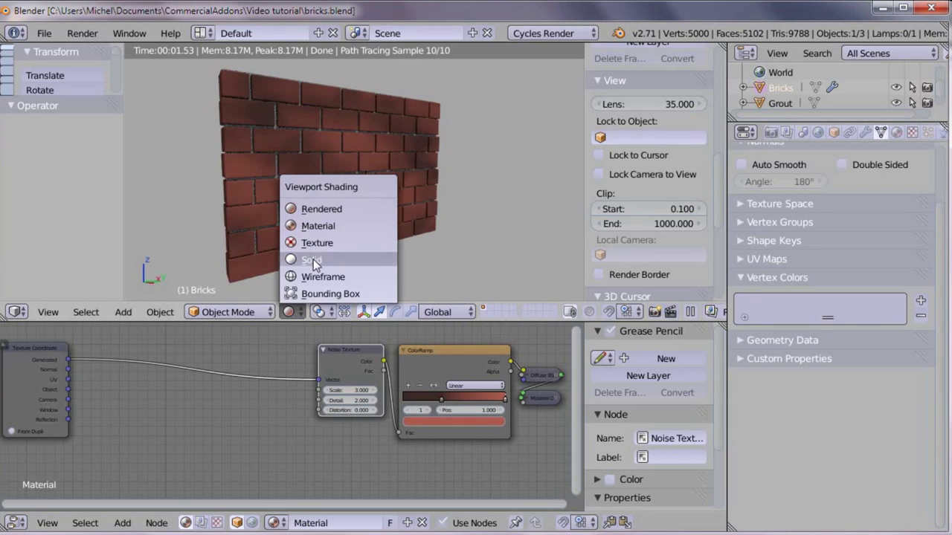
click(314, 263)
click(238, 316)
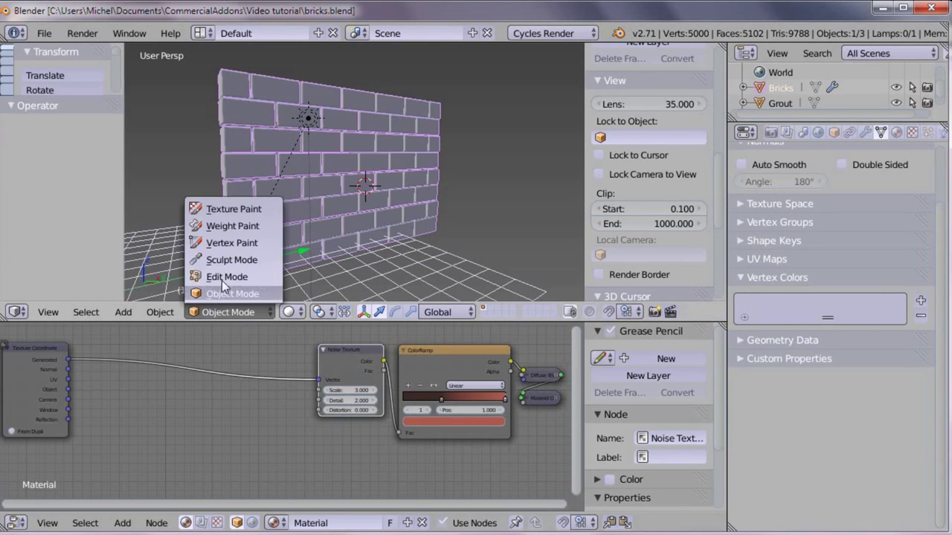
click(221, 243)
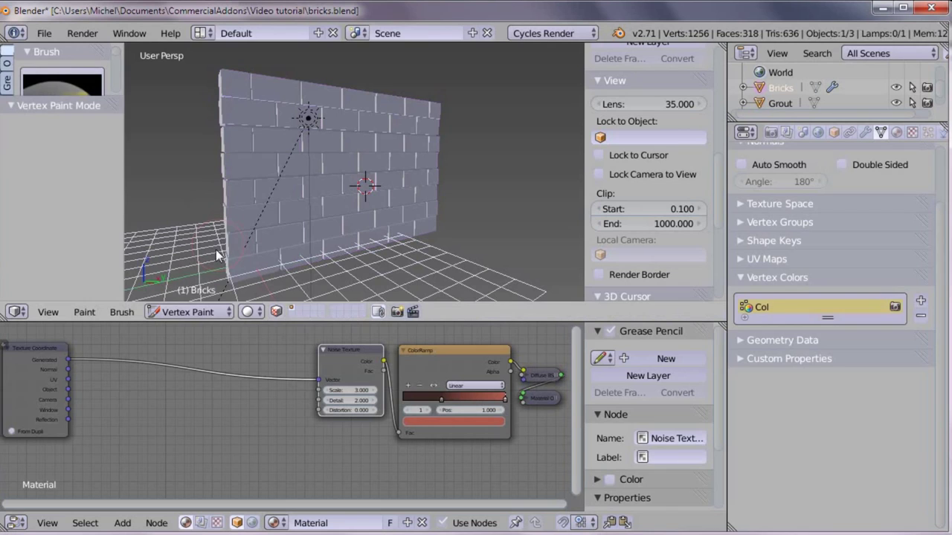
- Apply WeightLifter vertex colours (Connected, Monochrome) for random grey bricks, then show Rendered shading
click(82, 312)
click(98, 207)
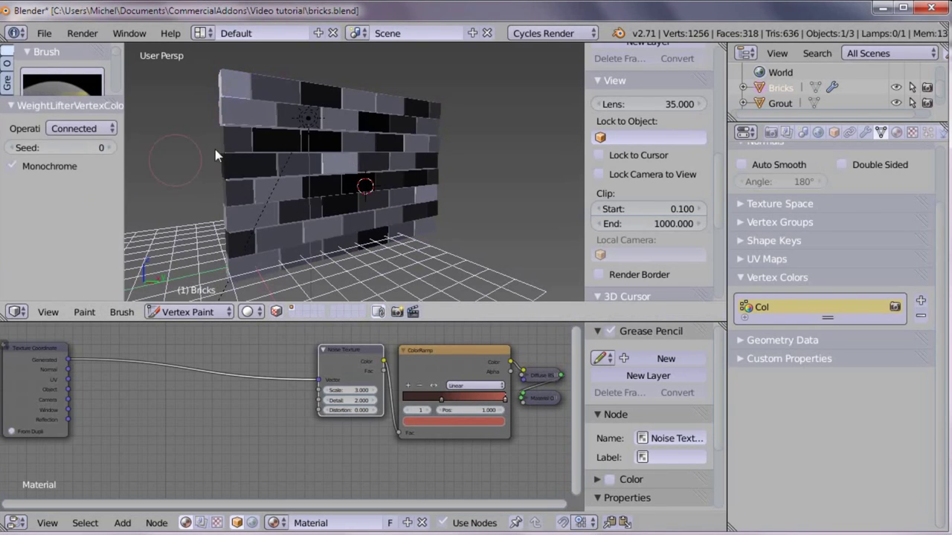
click(12, 166)
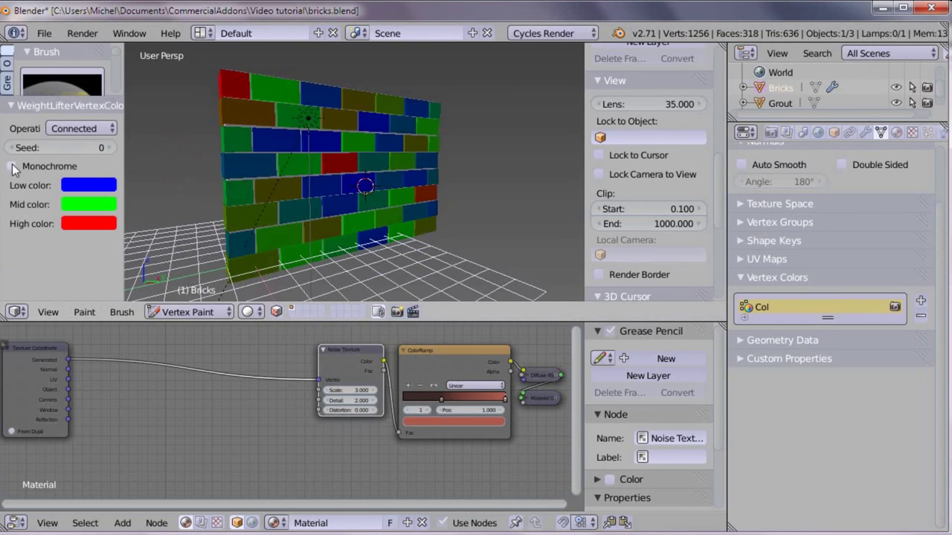
click(13, 166)
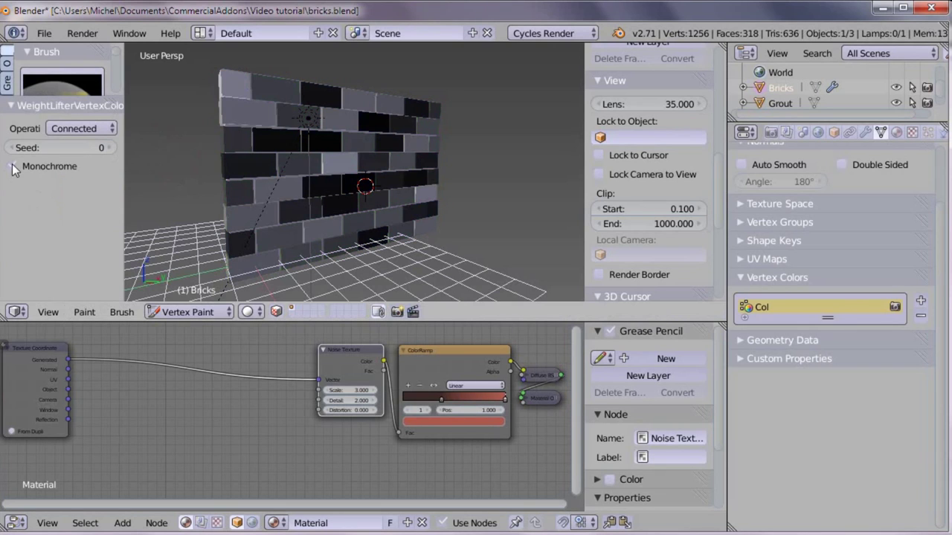
click(246, 312)
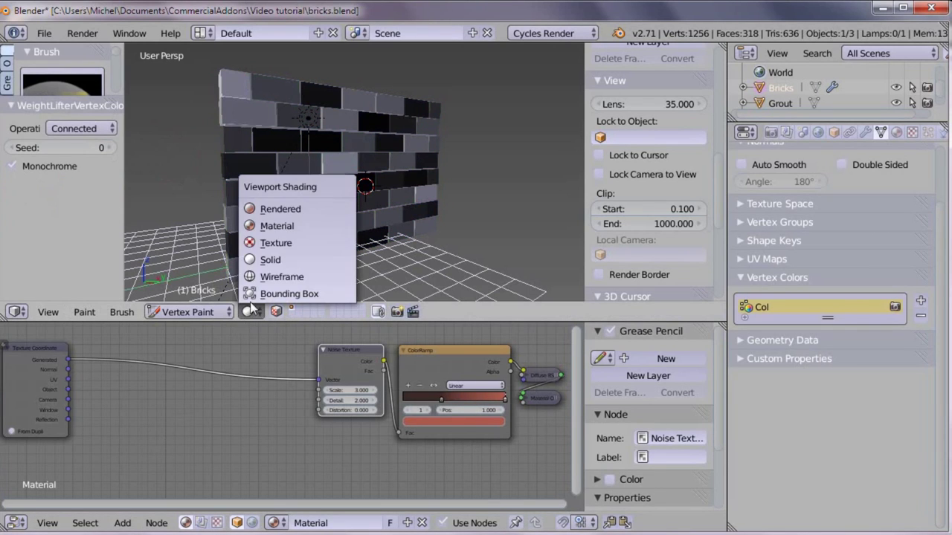
click(267, 213)
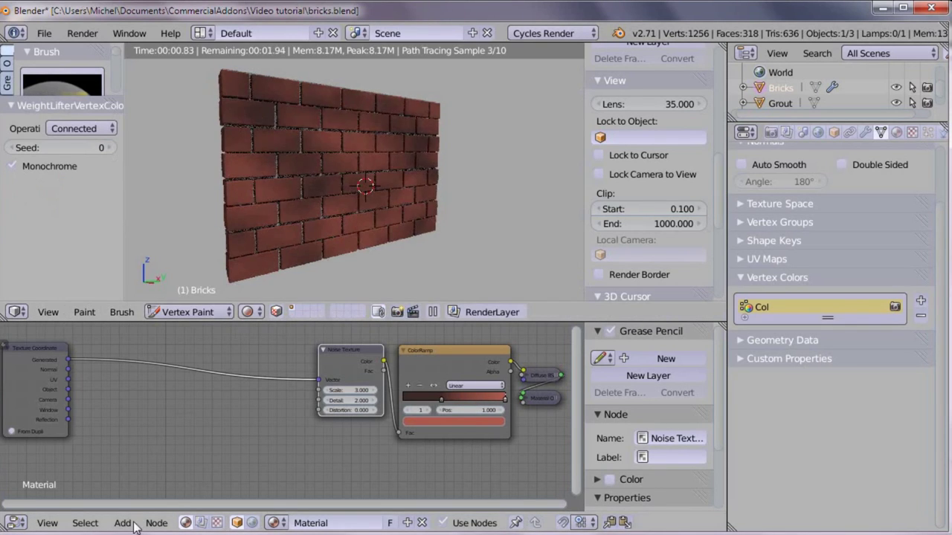
- Add an Attribute input node at the lower left reading the Col attribute
click(125, 524)
mouse_move(141, 428)
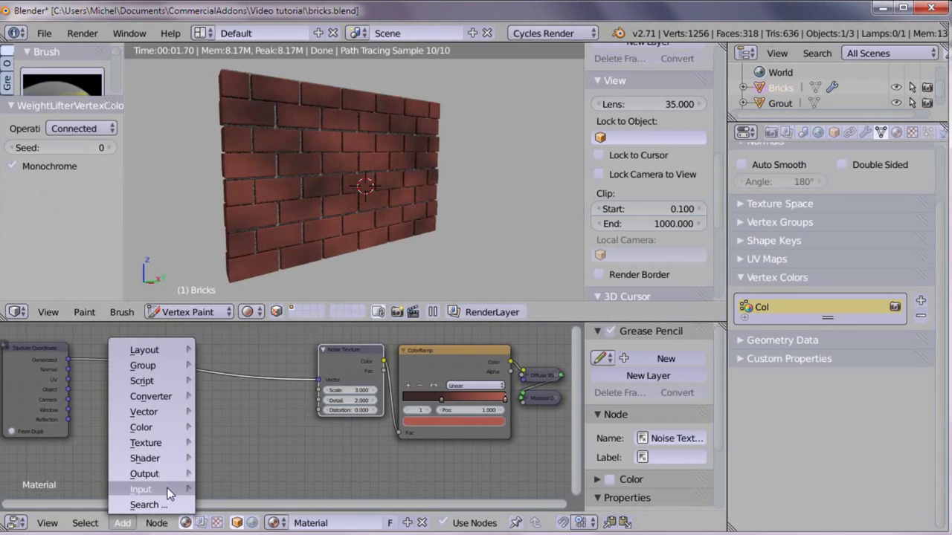
mouse_move(141, 489)
click(247, 268)
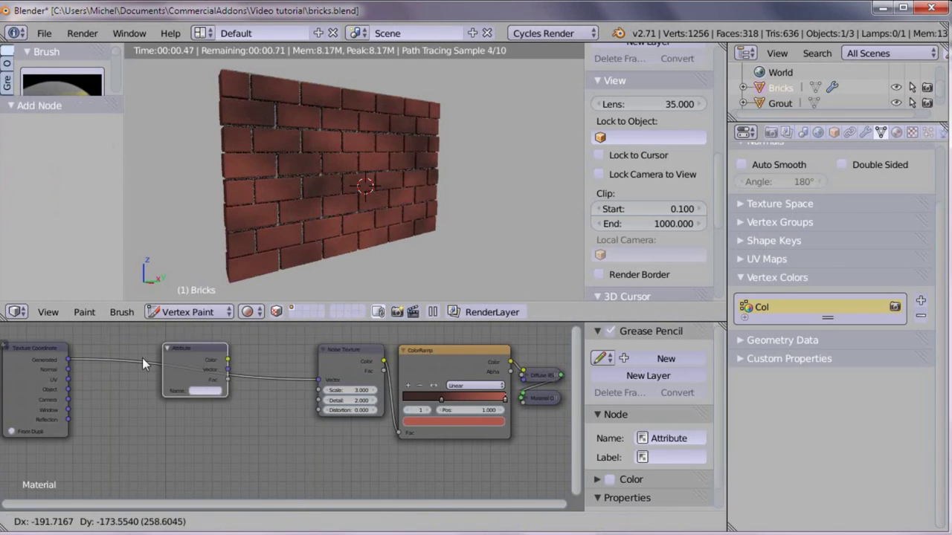
click(97, 433)
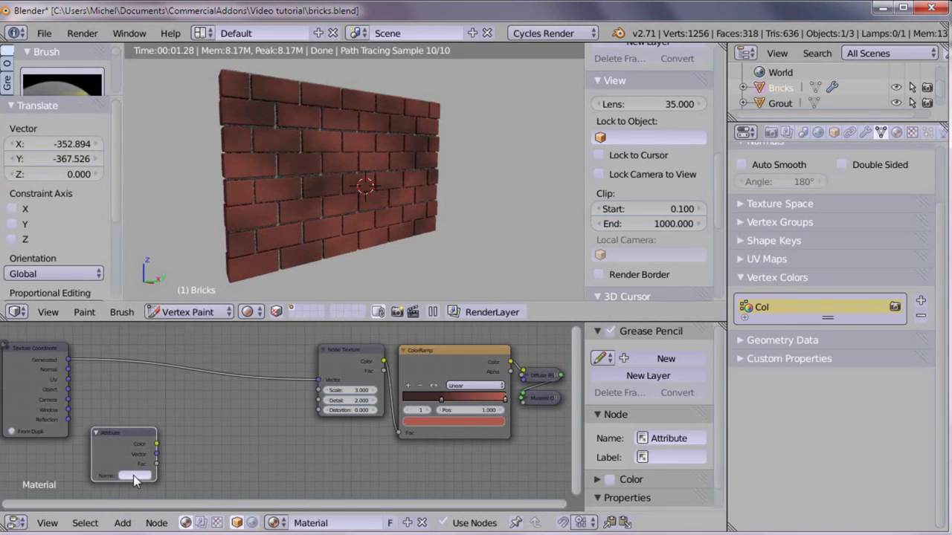
text(Col)
key(Return)
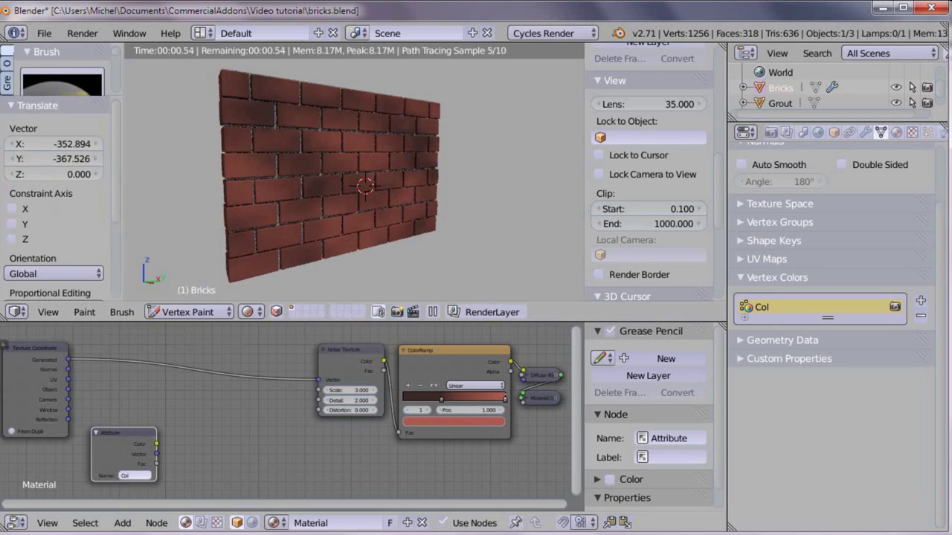
- Insert a Vector Math Add node before the Noise Texture, fed by the Attribute Color
click(123, 524)
mouse_move(146, 396)
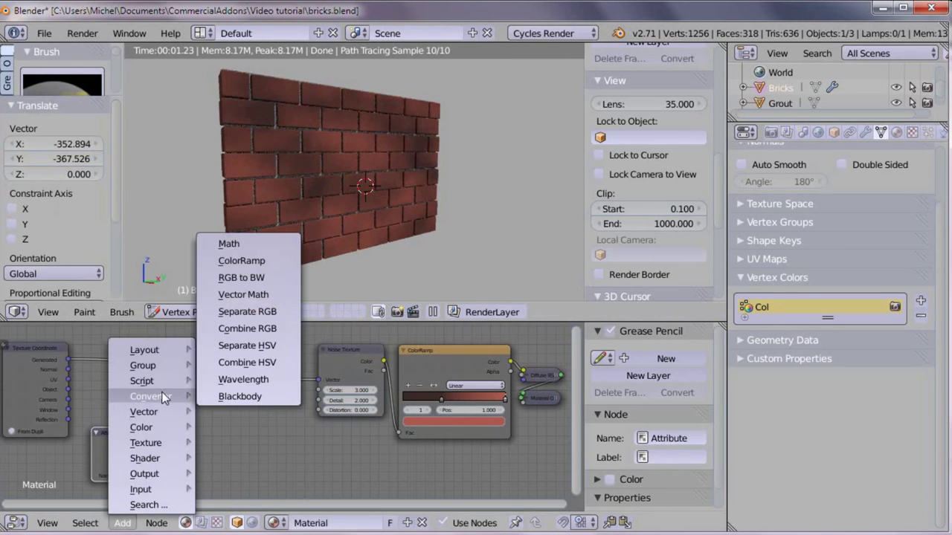
click(246, 294)
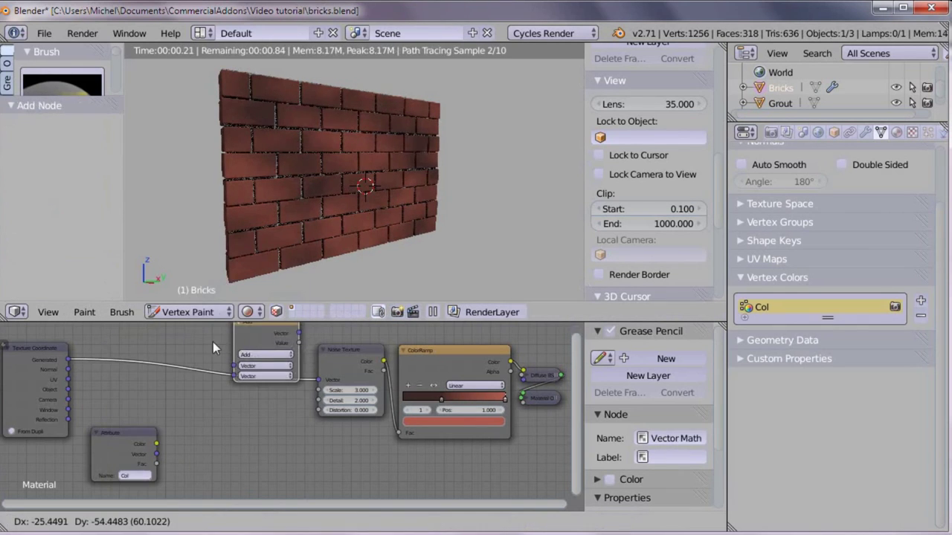
click(196, 354)
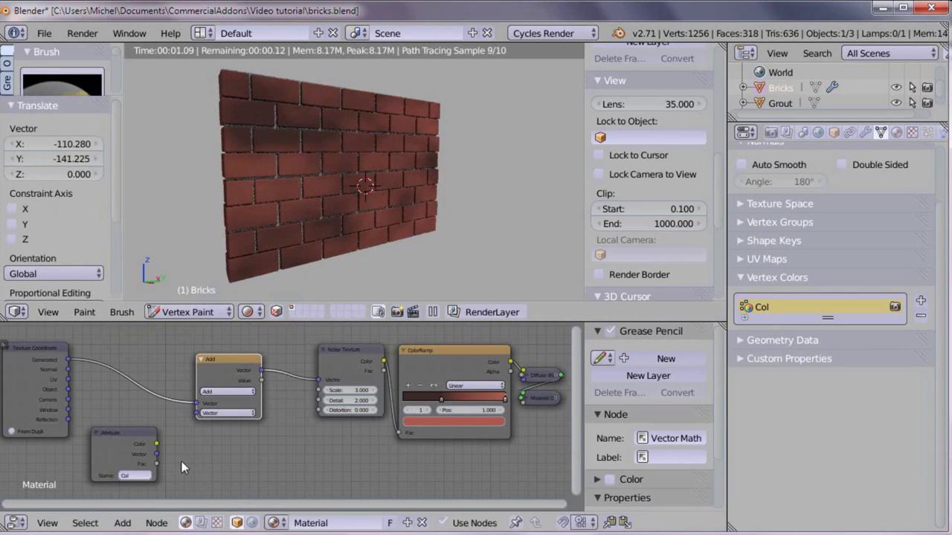
drag(159, 445, 196, 414)
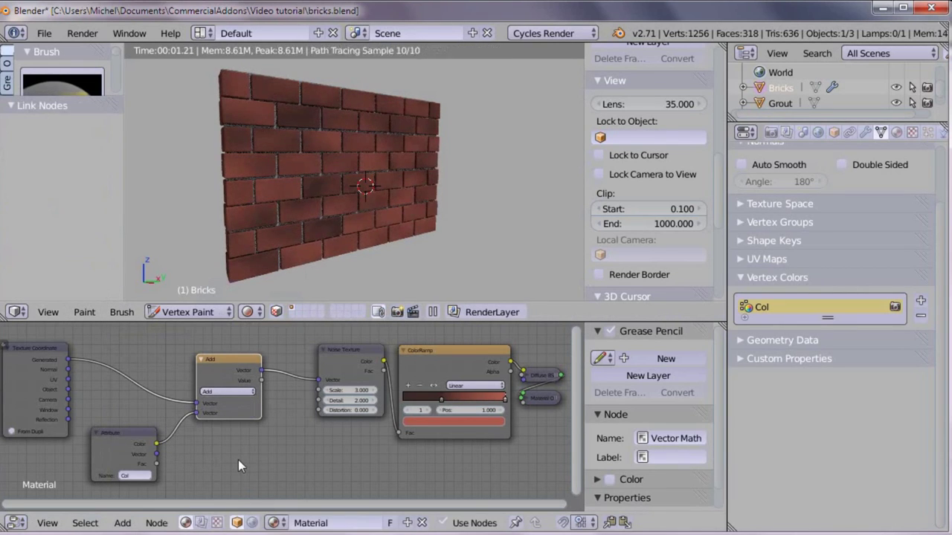